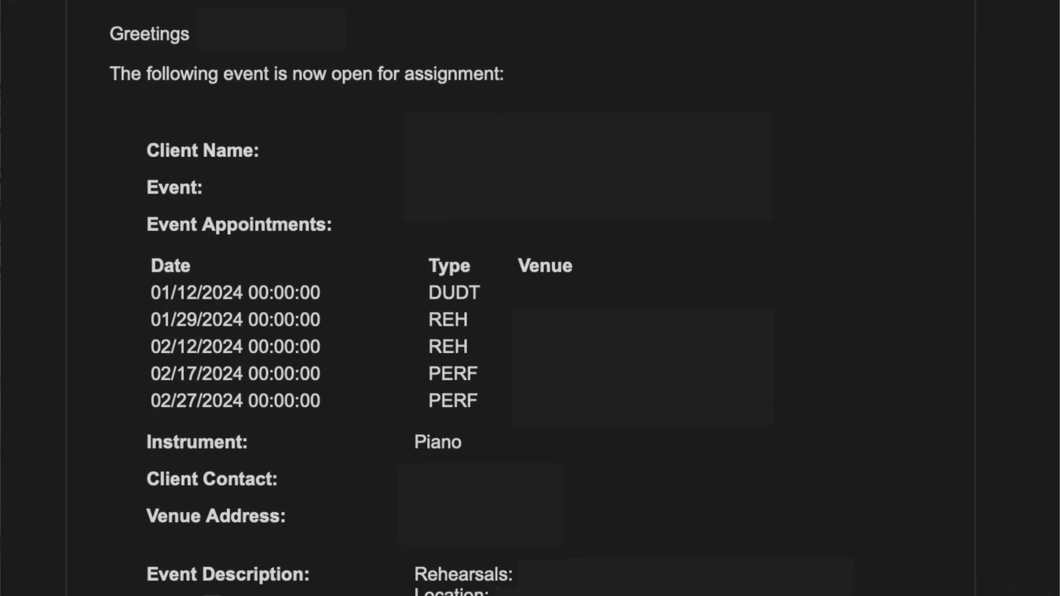
Step: Read through the event assignment e-mail, from the appointment dates to the review link
scroll(530, 299, down, 2)
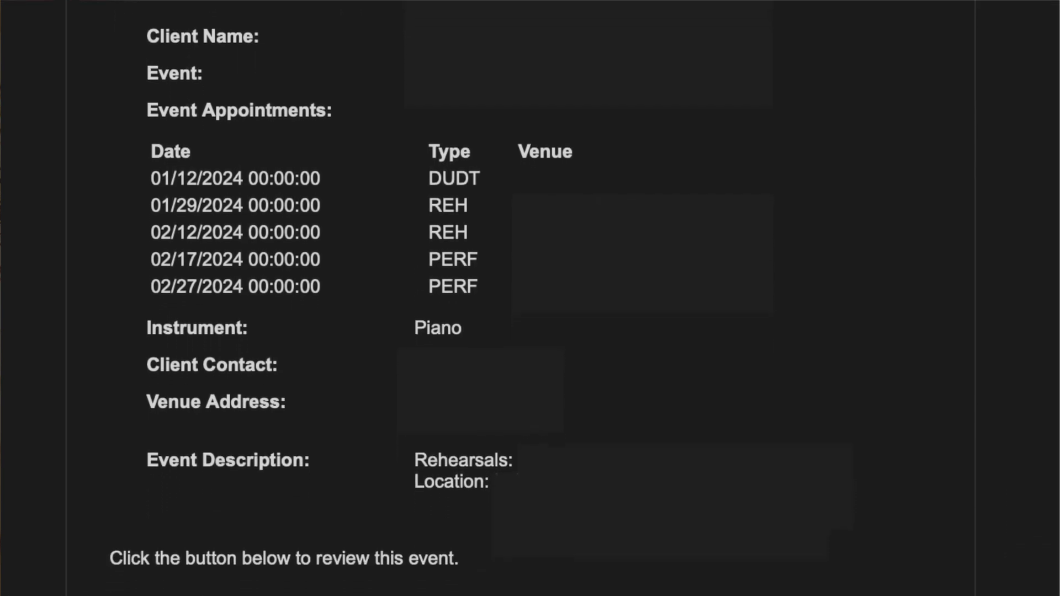
scroll(530, 298, down, 2)
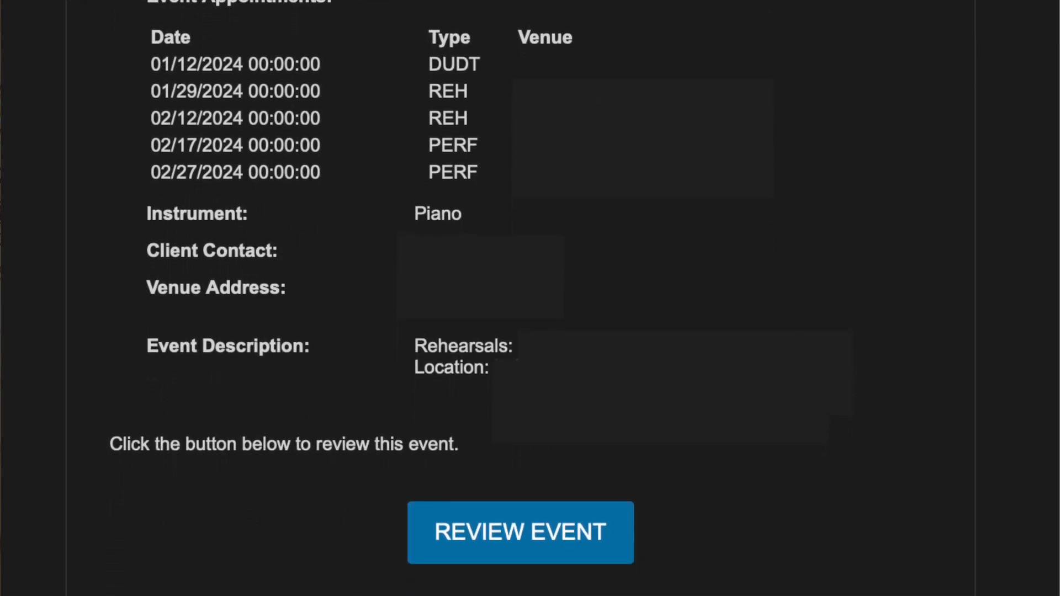
scroll(530, 298, down, 1)
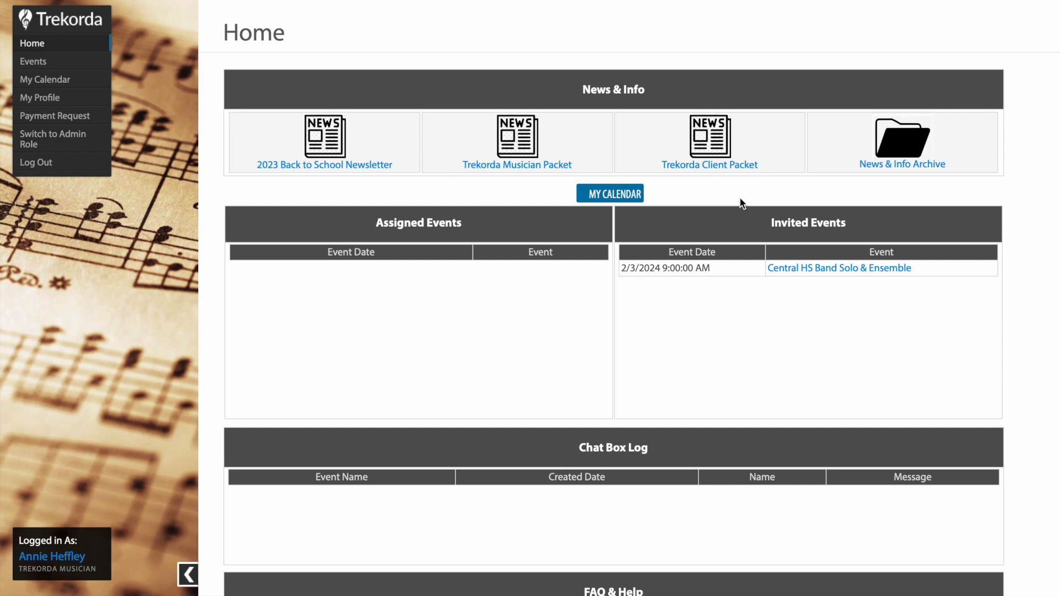
Step: Open the invited event Central HS Band Solo & Ensemble and review its musician notes, web links, schedule and chat sections
click(796, 271)
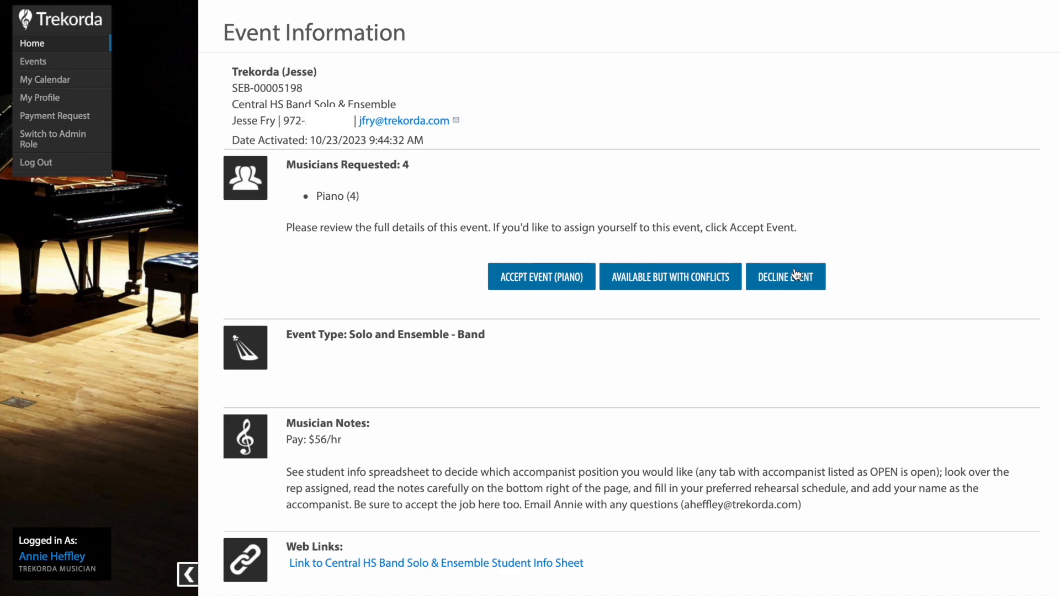
scroll(709, 368, down, 3)
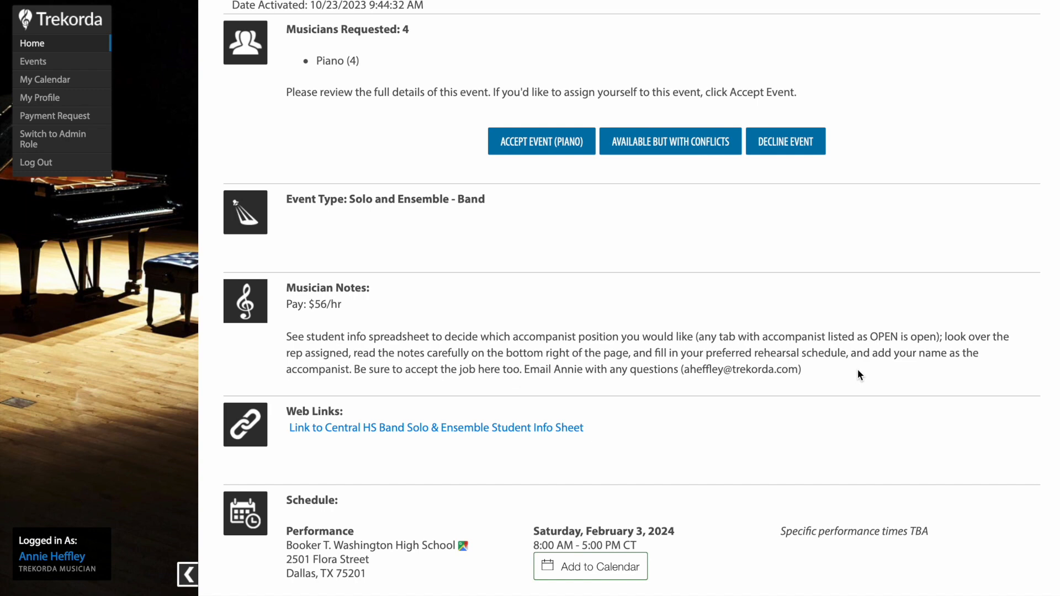
scroll(858, 375, down, 1)
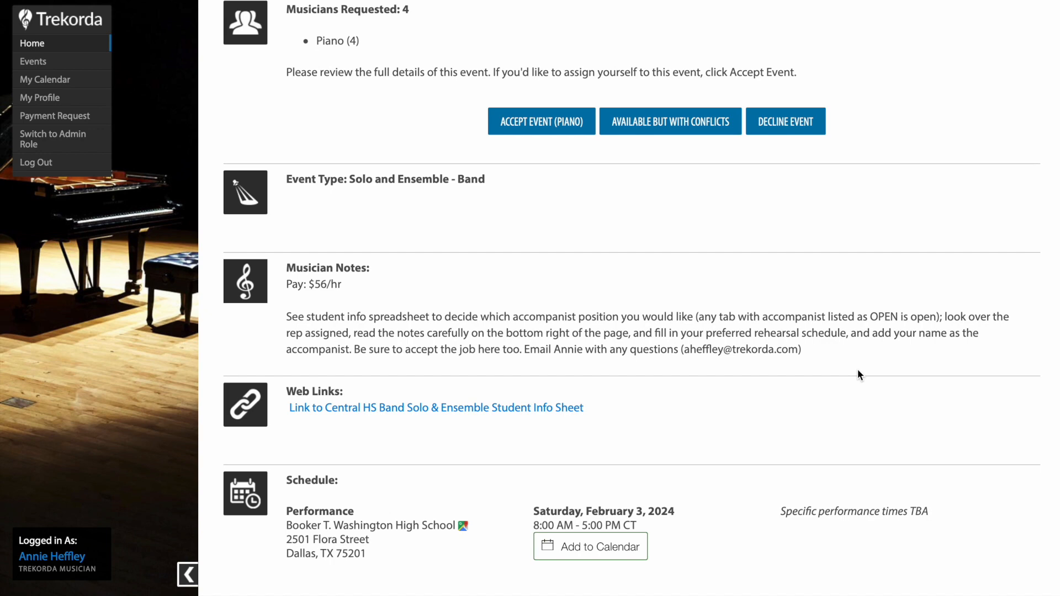
scroll(858, 370, down, 1)
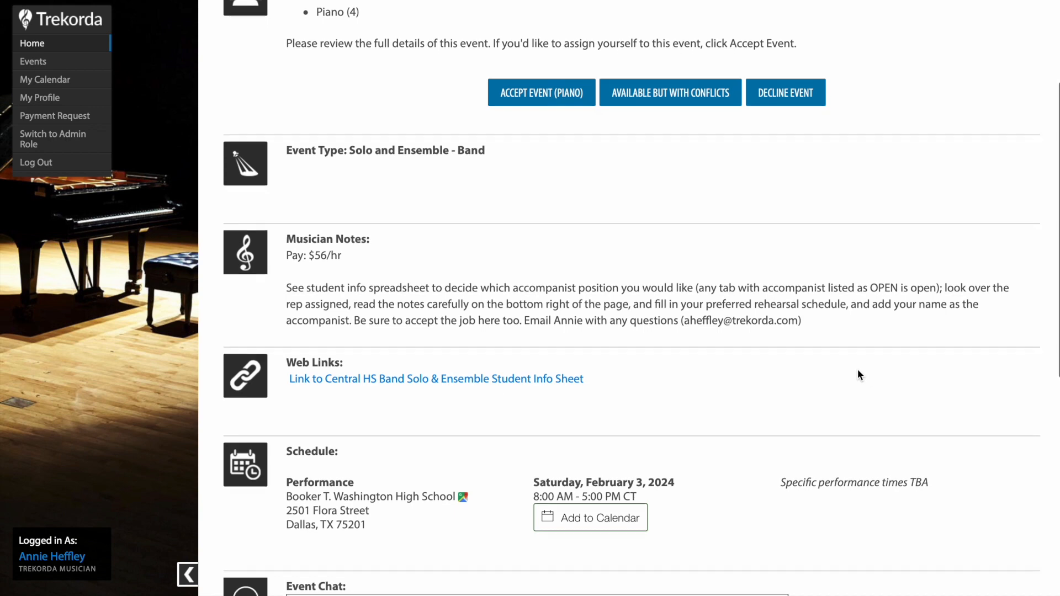
scroll(857, 369, down, 5)
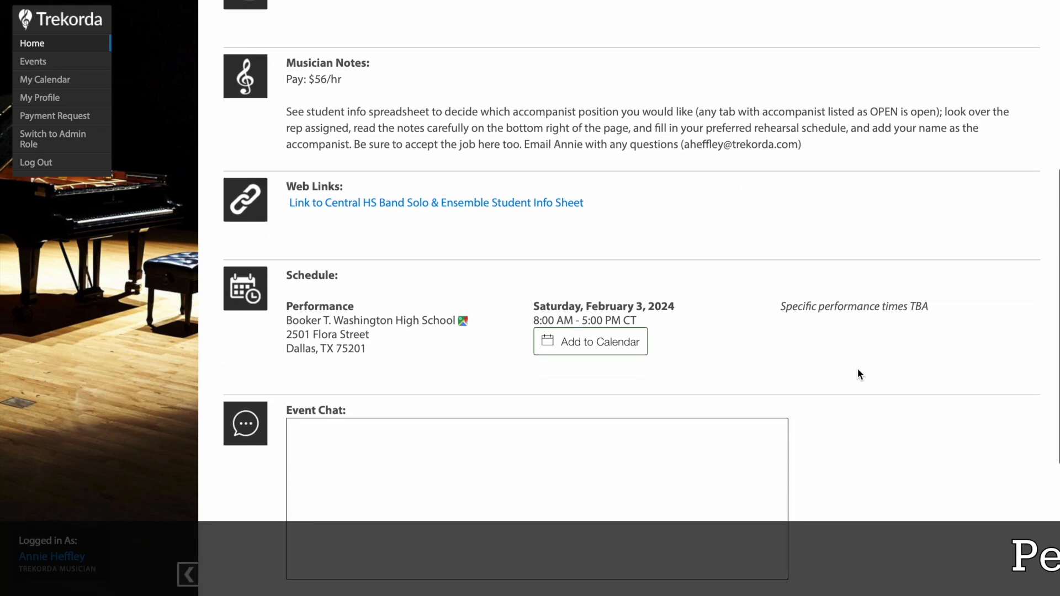
scroll(857, 369, down, 1)
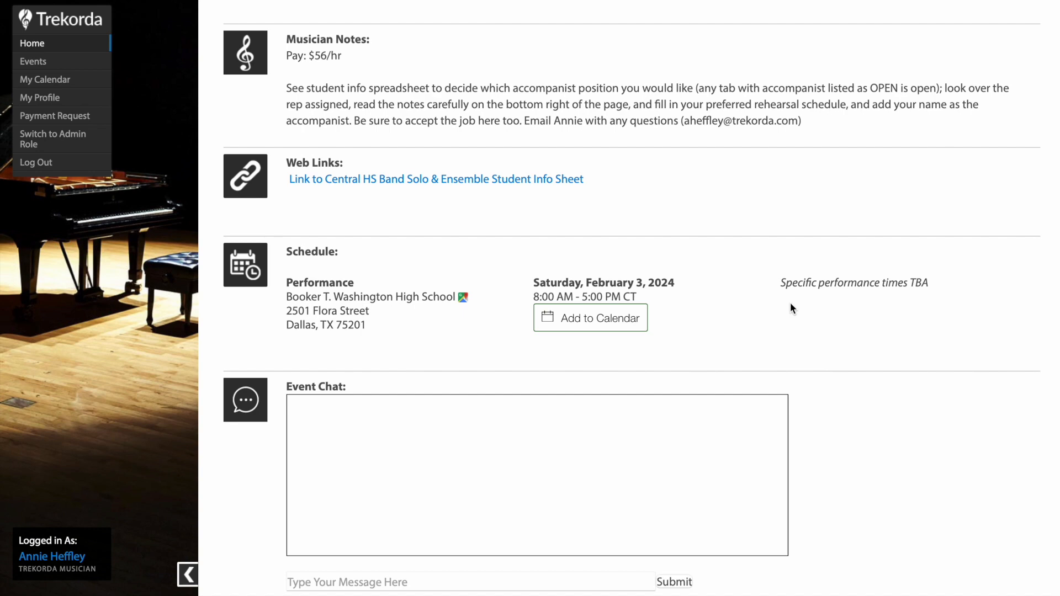
scroll(771, 293, down, 1)
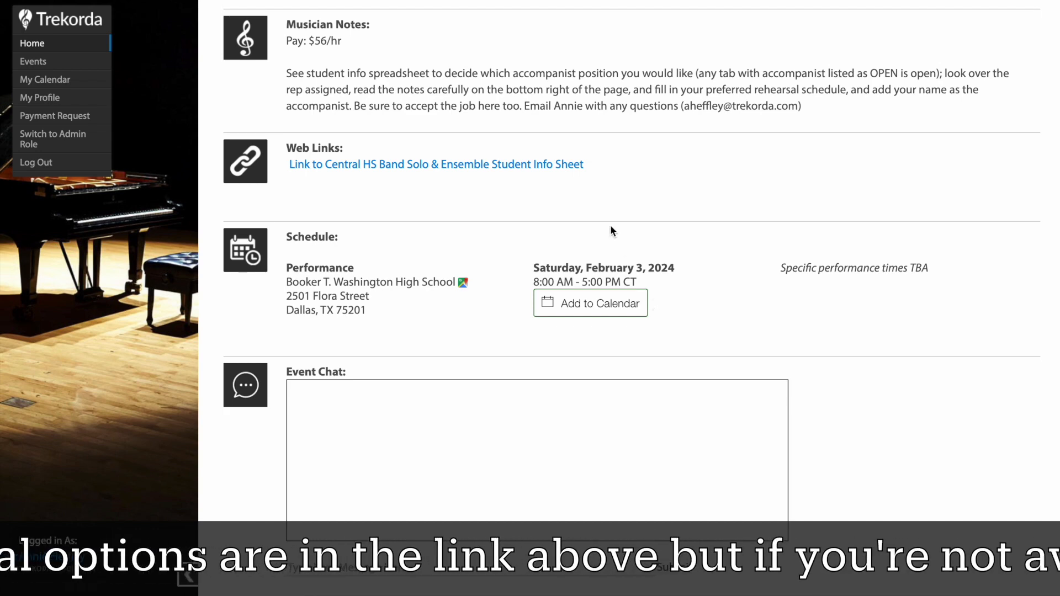
scroll(610, 226, up, 1)
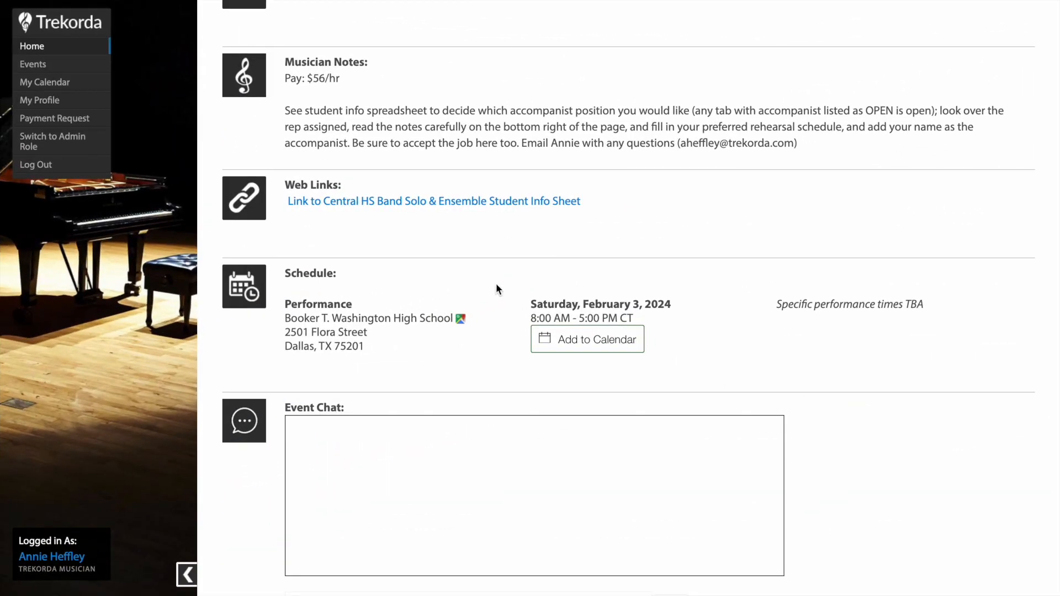
Step: Open the event's linked Student Info Sheet and review the student repertoire list on the Acc 1 - OPEN sheet
click(504, 200)
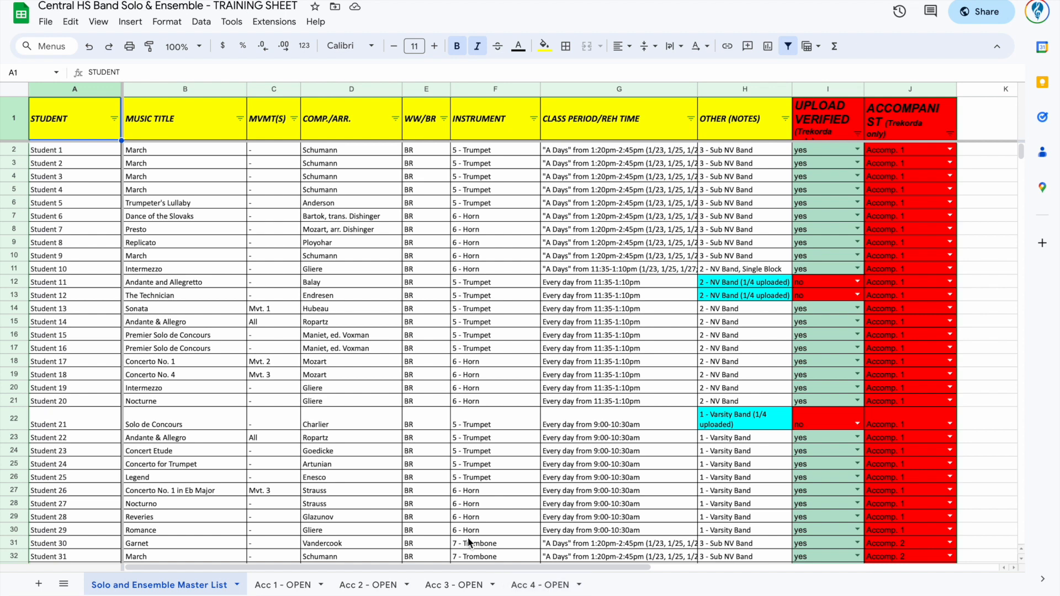
click(289, 587)
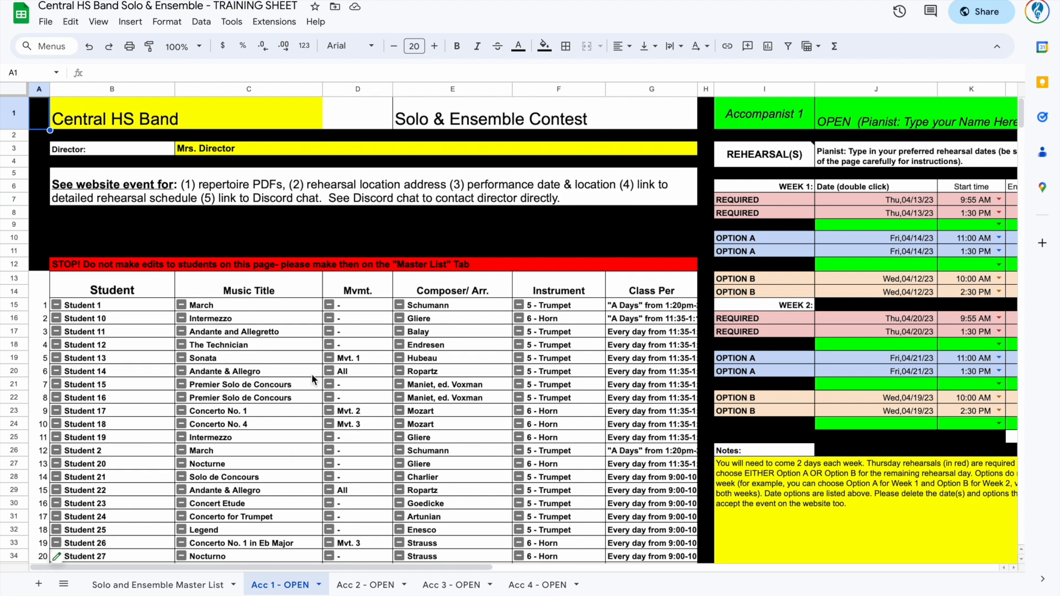
scroll(311, 374, down, 3)
scroll(300, 333, down, 1)
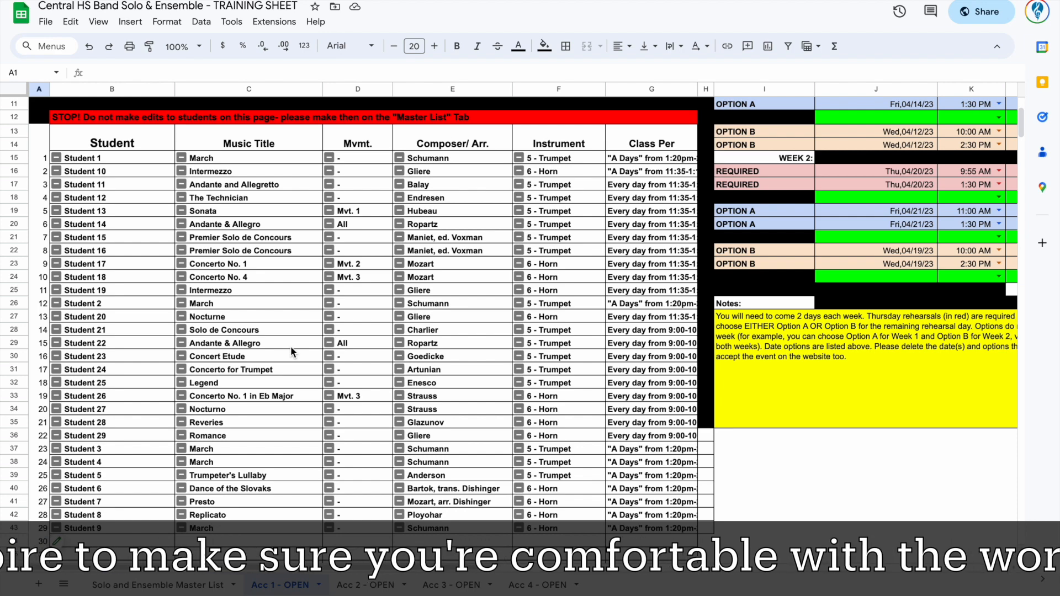
Step: Examine the Accompanist 1 rehearsal schedule and the yellow notes below it on the Acc 1 - OPEN sheet
scroll(291, 351, right, 9)
scroll(291, 352, up, 5)
scroll(291, 351, left, 1)
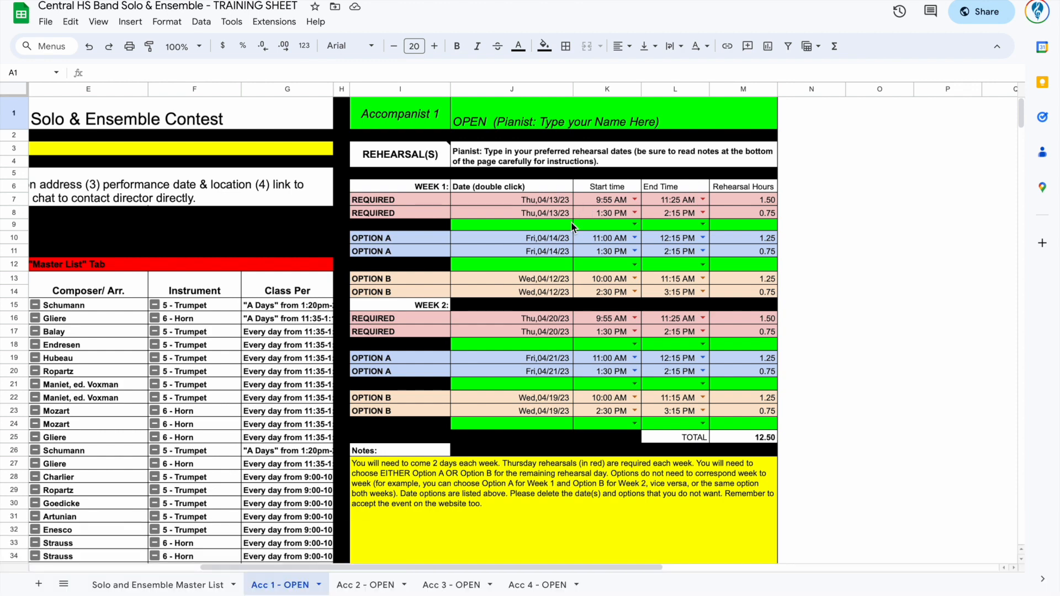
scroll(576, 210, down, 1)
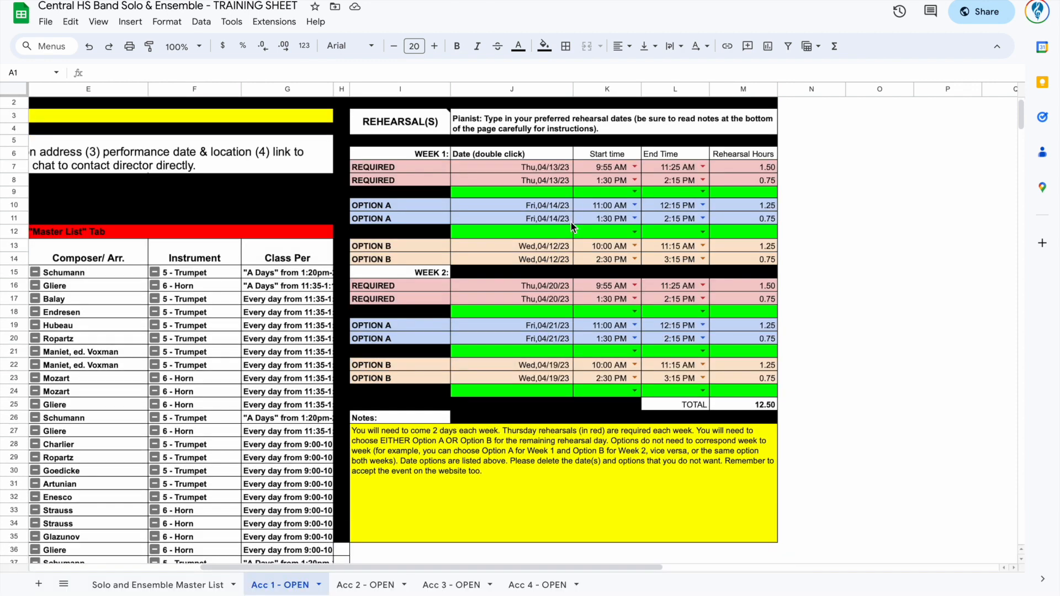
click(518, 445)
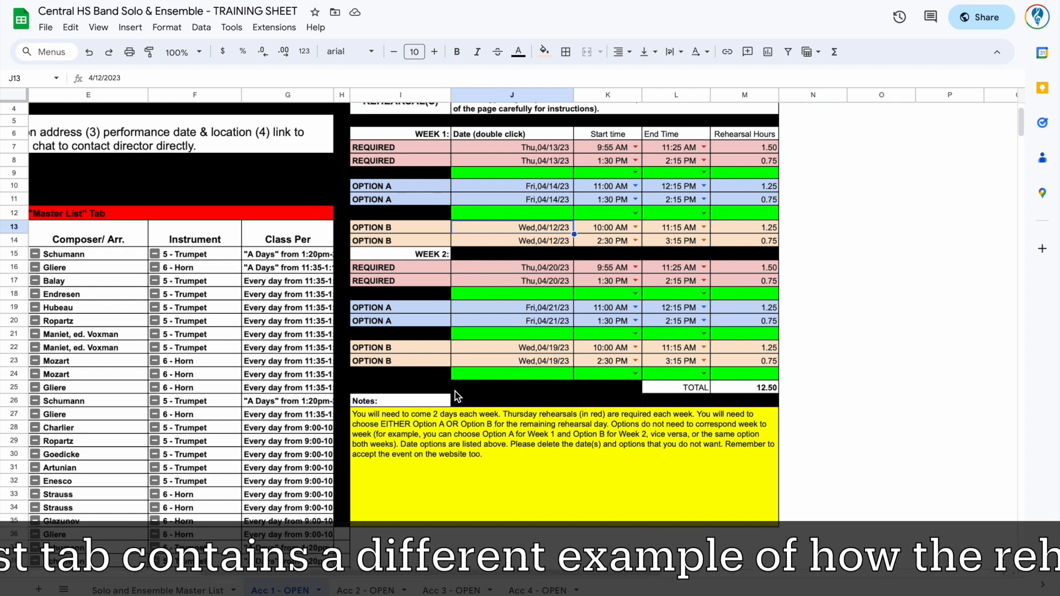
scroll(455, 392, up, 1)
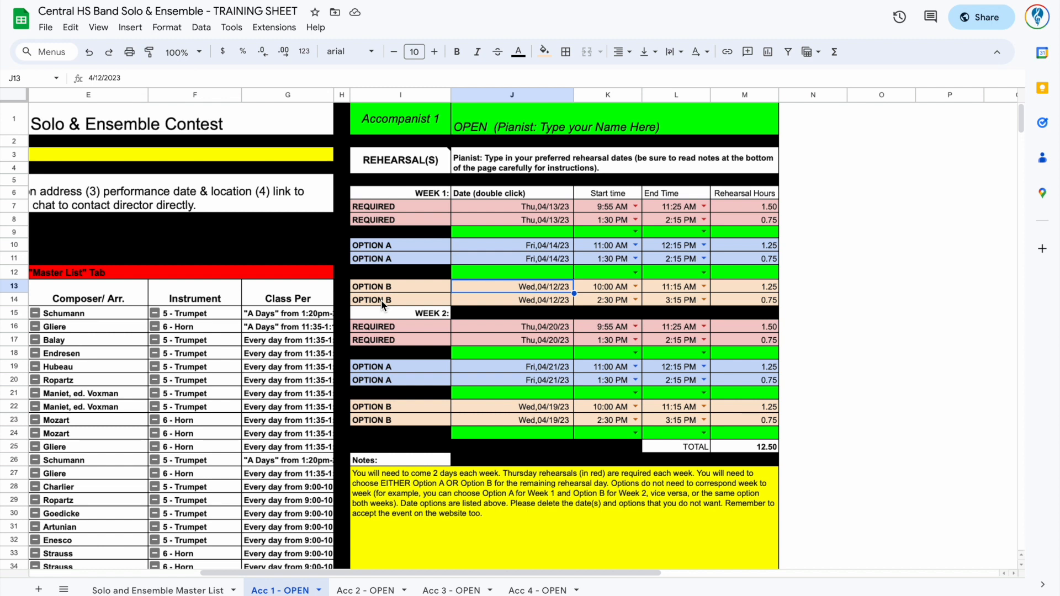
scroll(426, 470, down, 1)
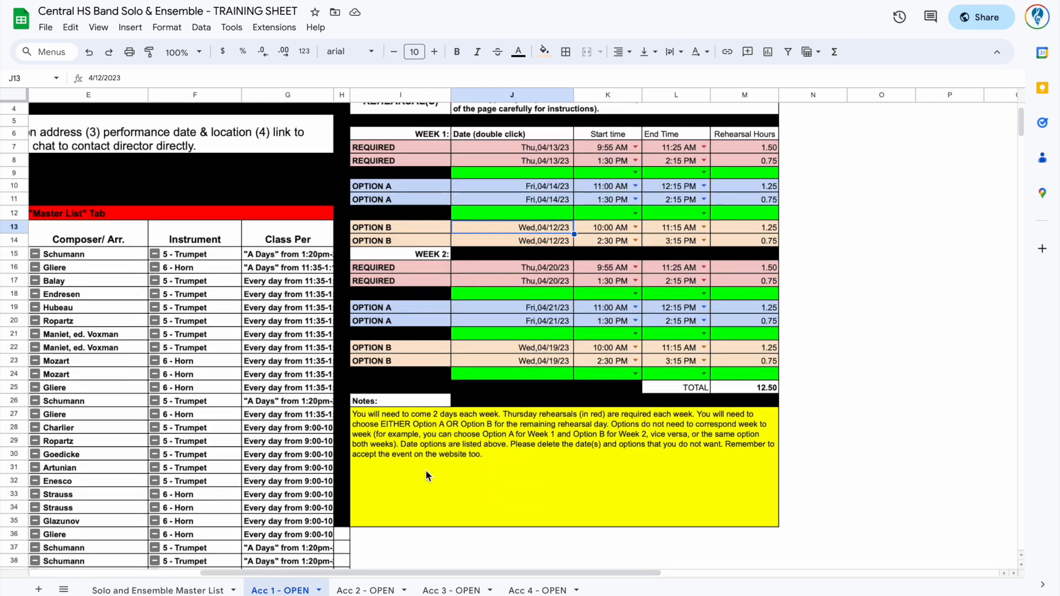
click(442, 446)
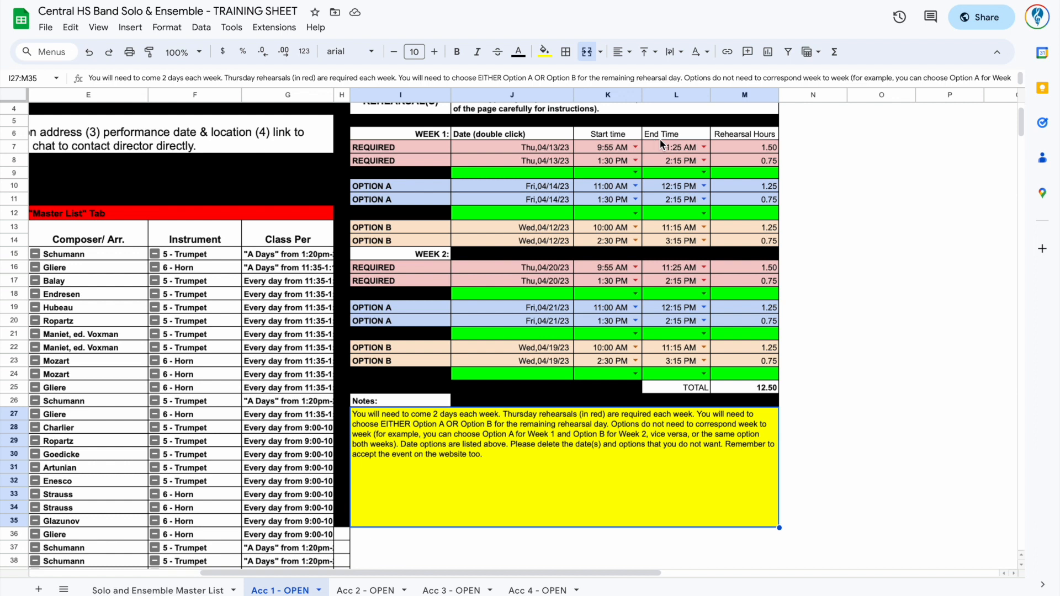
Step: Compare the required, Option A and Option B rehearsal rows with the instructions in the notes
click(402, 279)
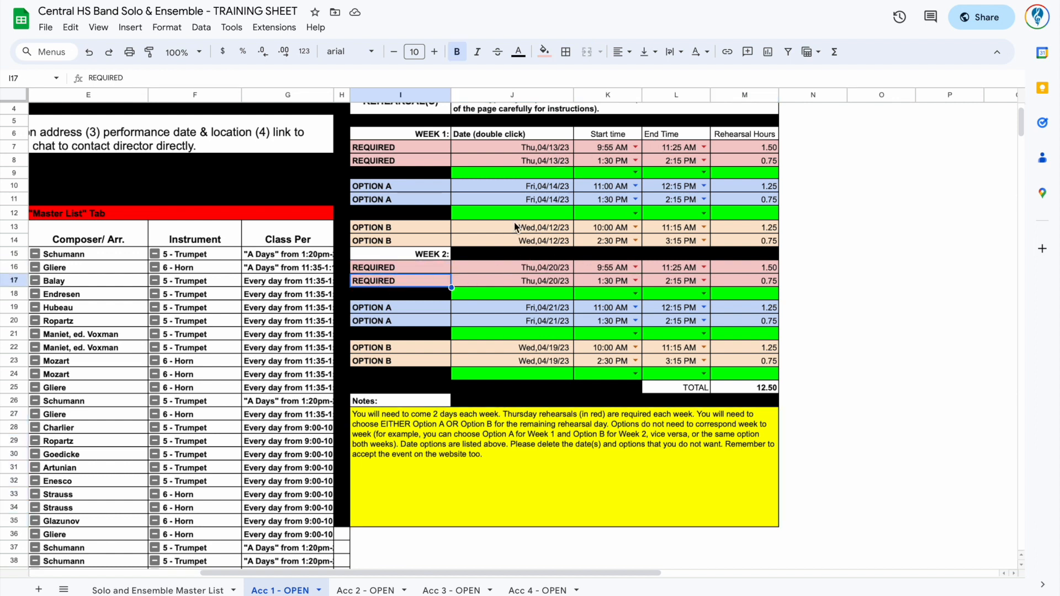
click(419, 147)
click(419, 161)
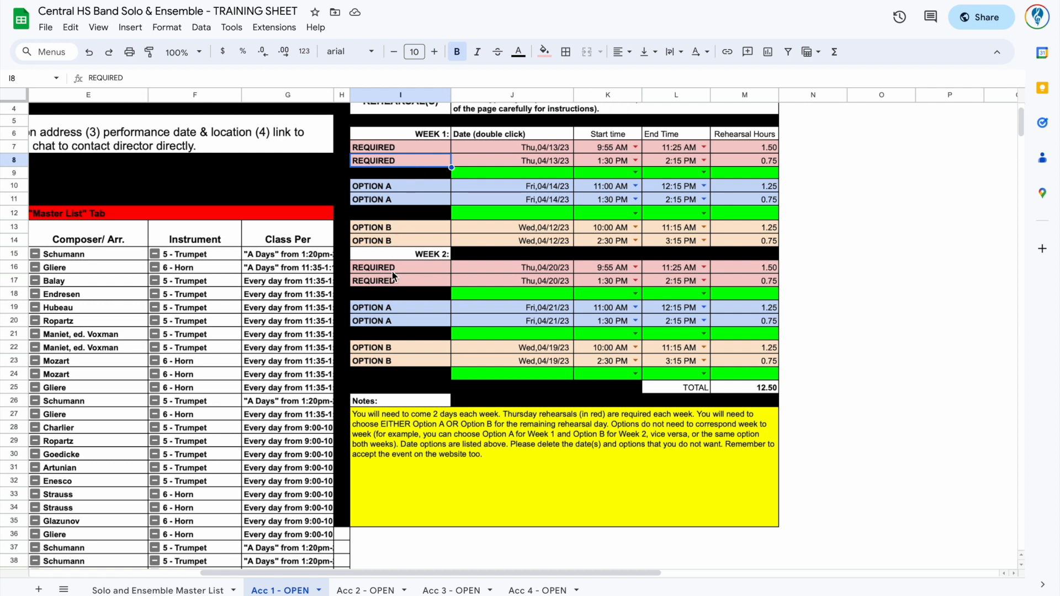
click(753, 419)
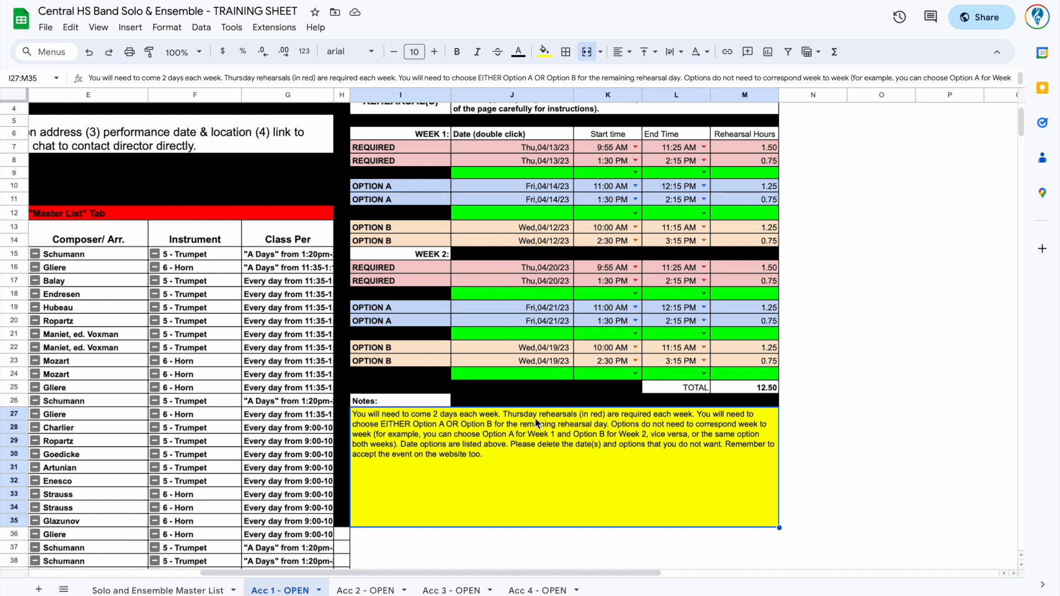
scroll(511, 452, up, 2)
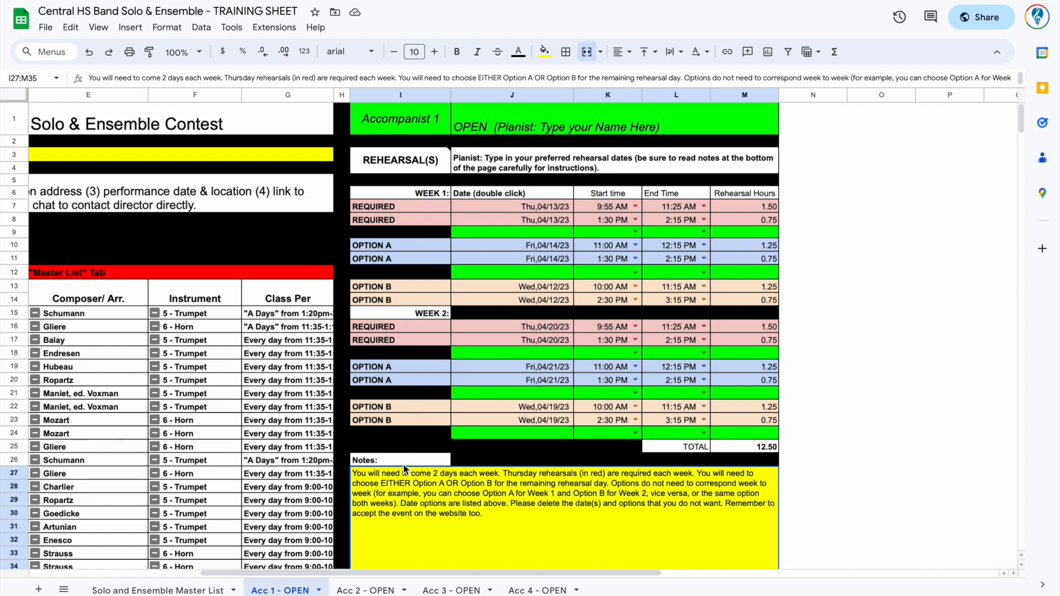
click(400, 207)
click(399, 221)
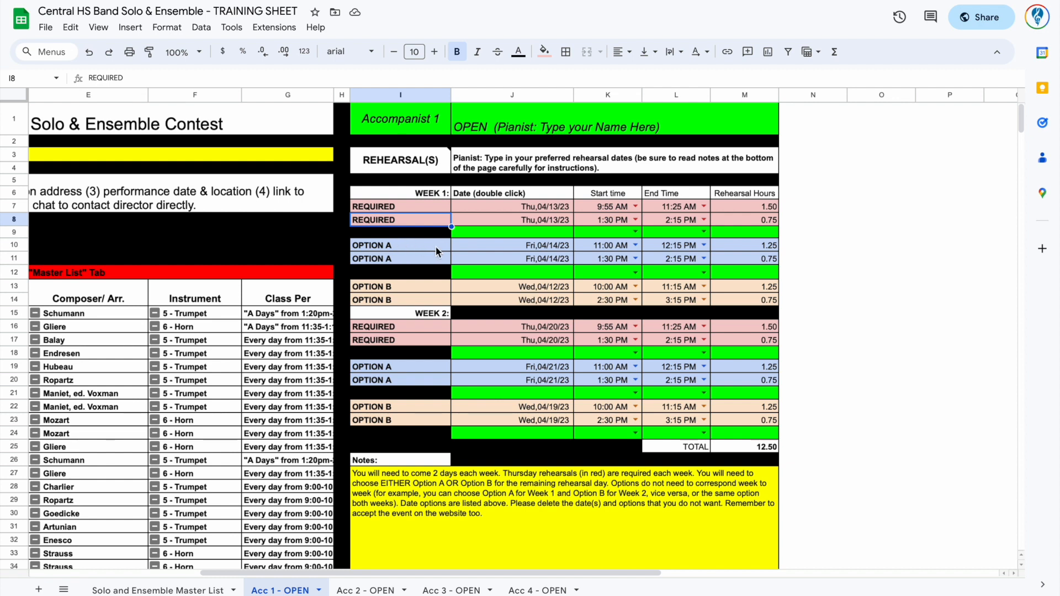
click(514, 255)
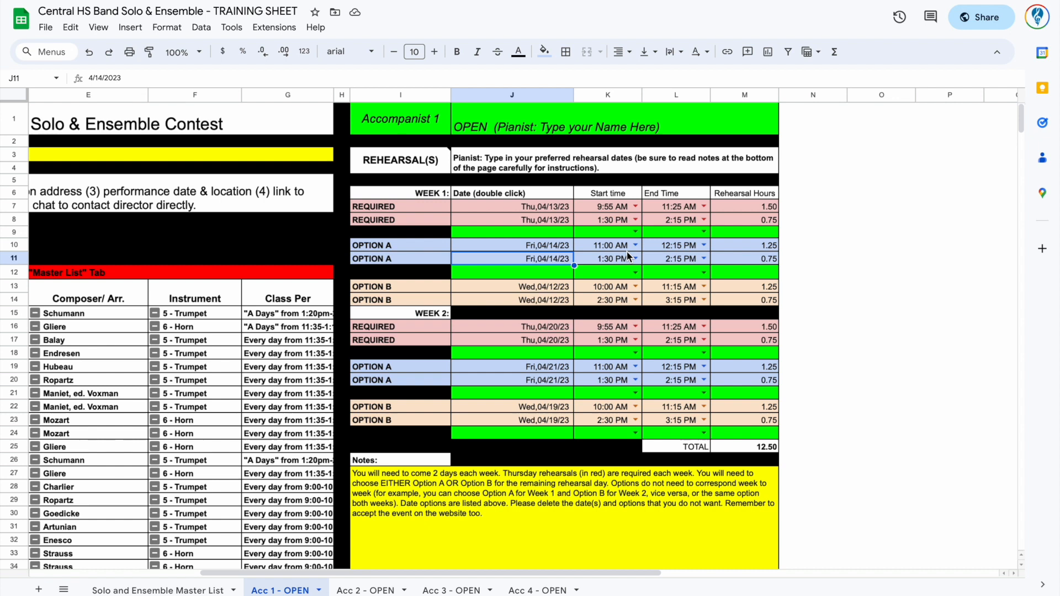
click(541, 286)
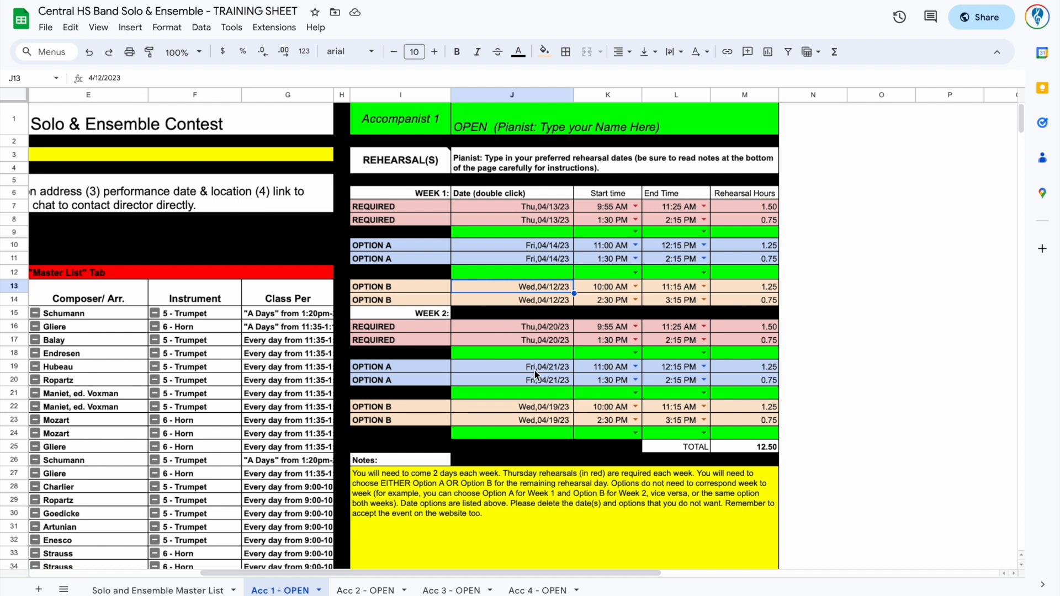
Step: Rename the Acc 1 - OPEN sheet, replacing the word OPEN with the pianist's first name
double_click(297, 590)
click(301, 590)
double_click(301, 590)
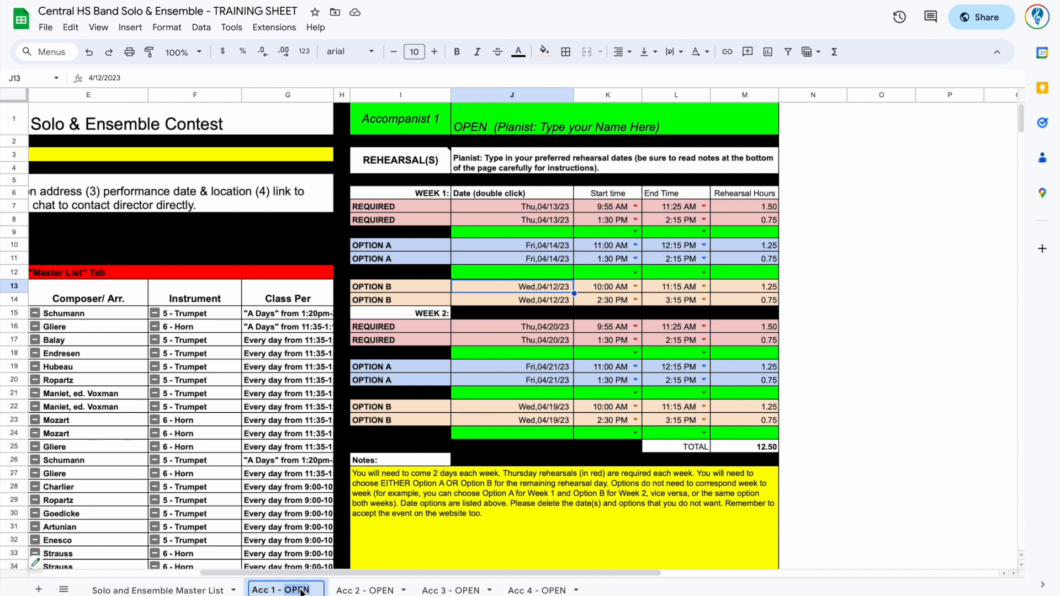
text(Annie)
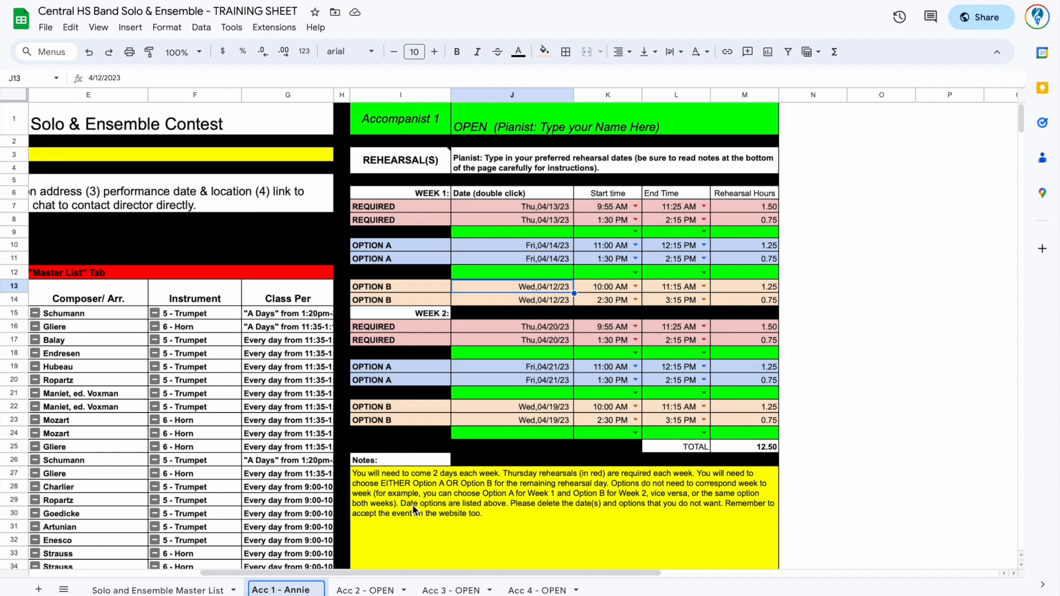
Step: Replace OPEN with the pianist's first name in cell J1 beside Accompanist 1, keeping the bracketed instruction
double_click(496, 109)
key(BackSpace)
key(BackSpace)
key(BackSpace)
key(BackSpace)
text(Annie)
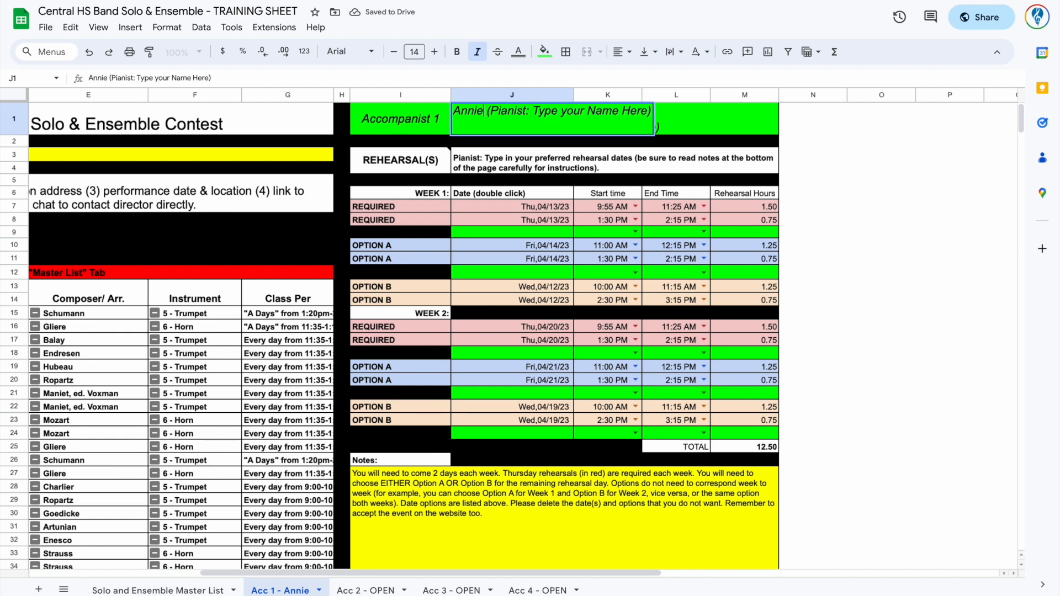
click(817, 147)
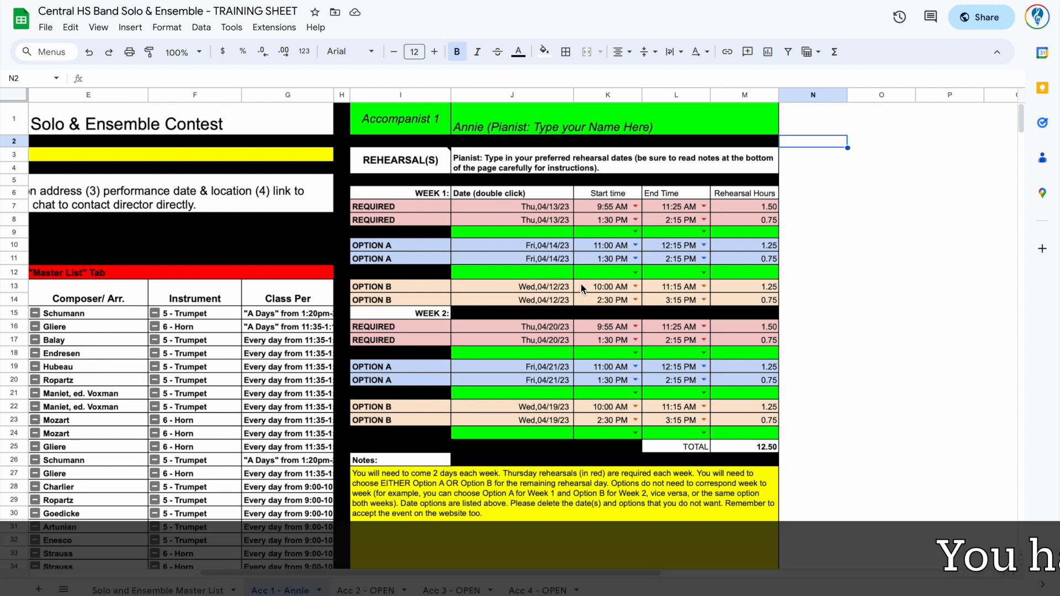
Step: Clear both Week 1 Option A rehearsal dates in cells J10 and J11
click(561, 248)
key(Delete)
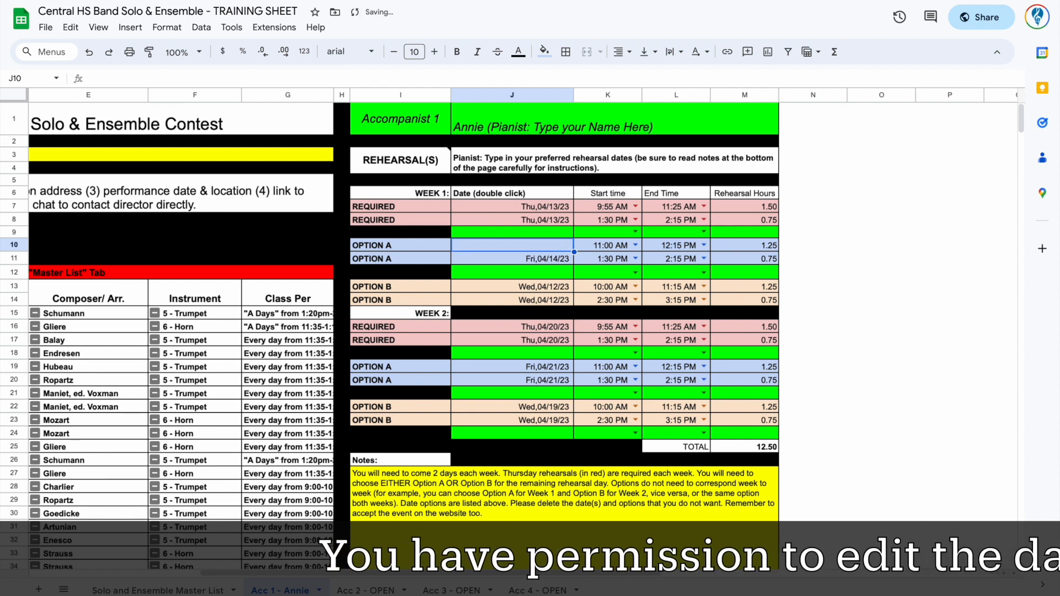
click(555, 258)
key(Delete)
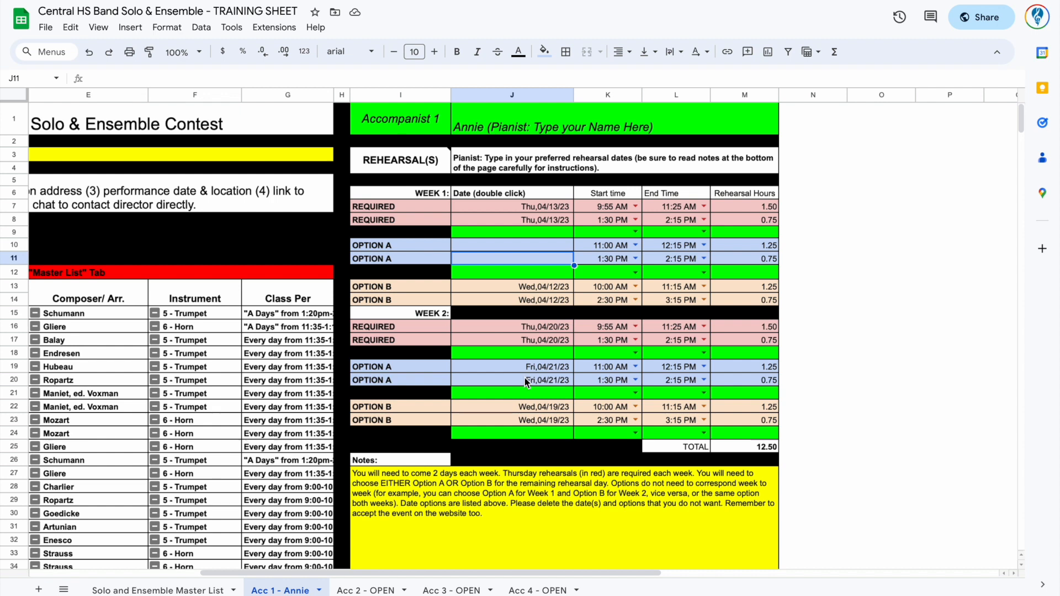
Step: Clear both Week 2 Option B rehearsal dates in cells J22 and J23
click(543, 409)
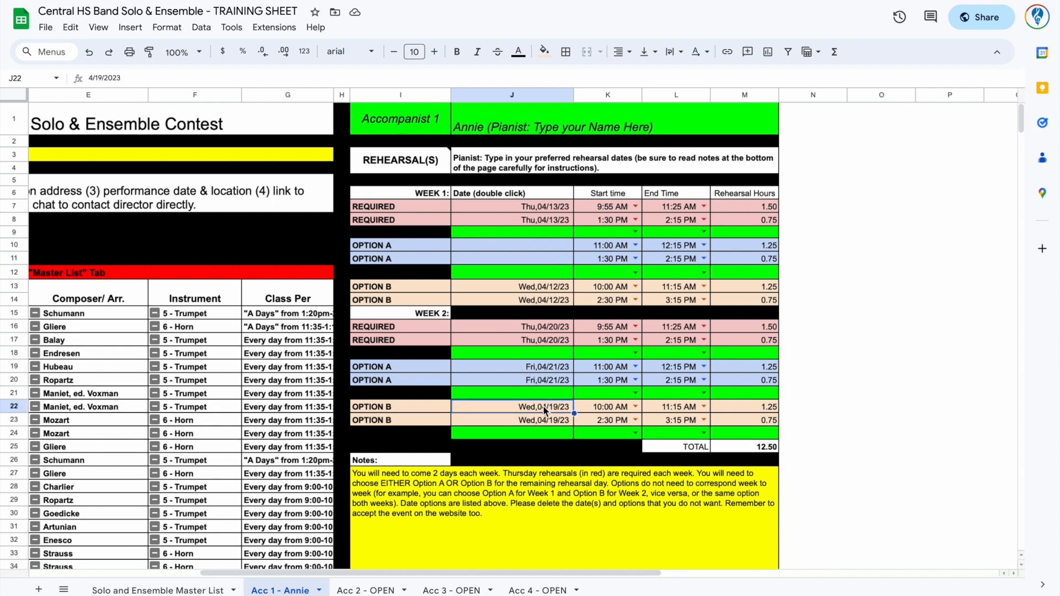
key(Delete)
click(544, 420)
key(Delete)
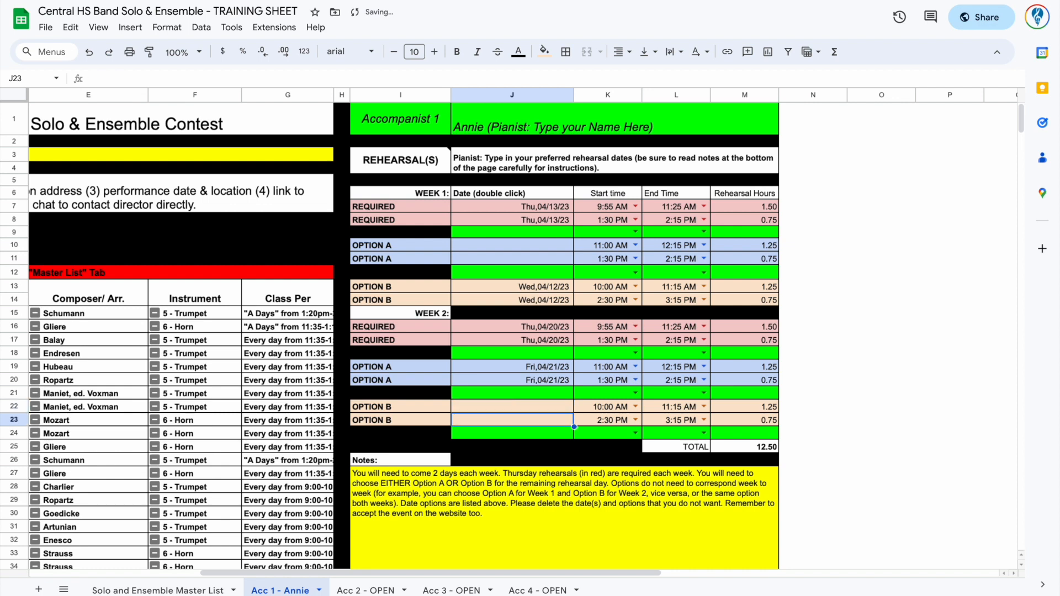
Step: Look through the Acc 2, Acc 3 and Acc 4 OPEN sheets, ending on the Acc 1 sheet
click(532, 407)
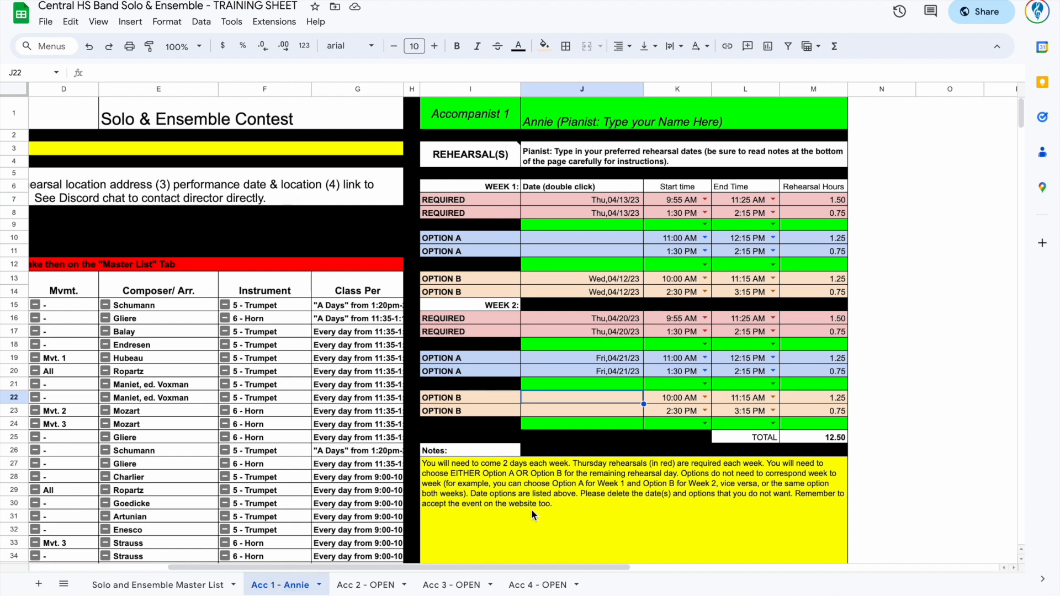
click(358, 587)
click(450, 586)
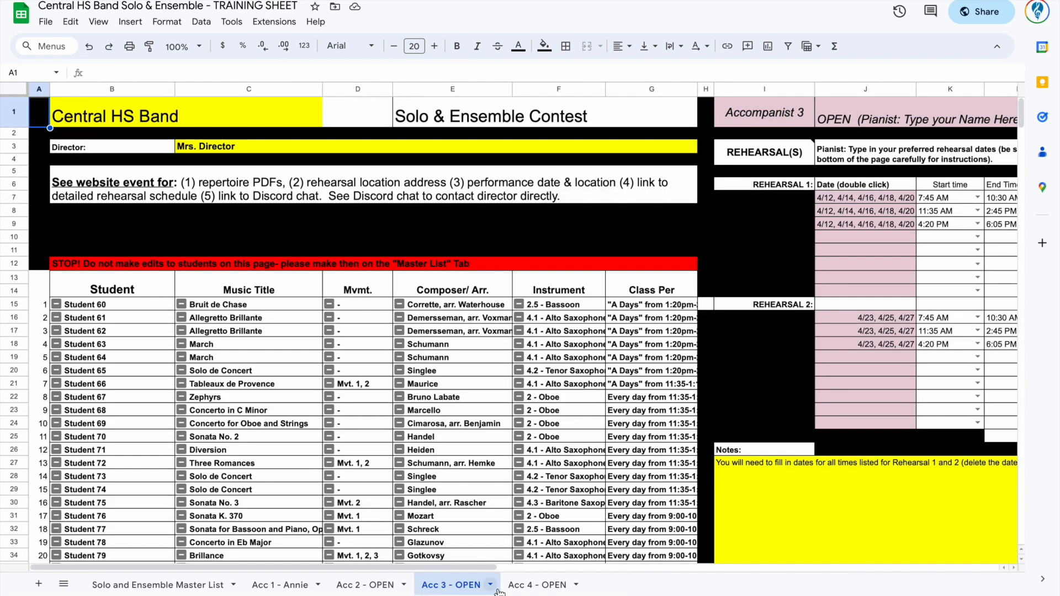
click(537, 586)
click(281, 587)
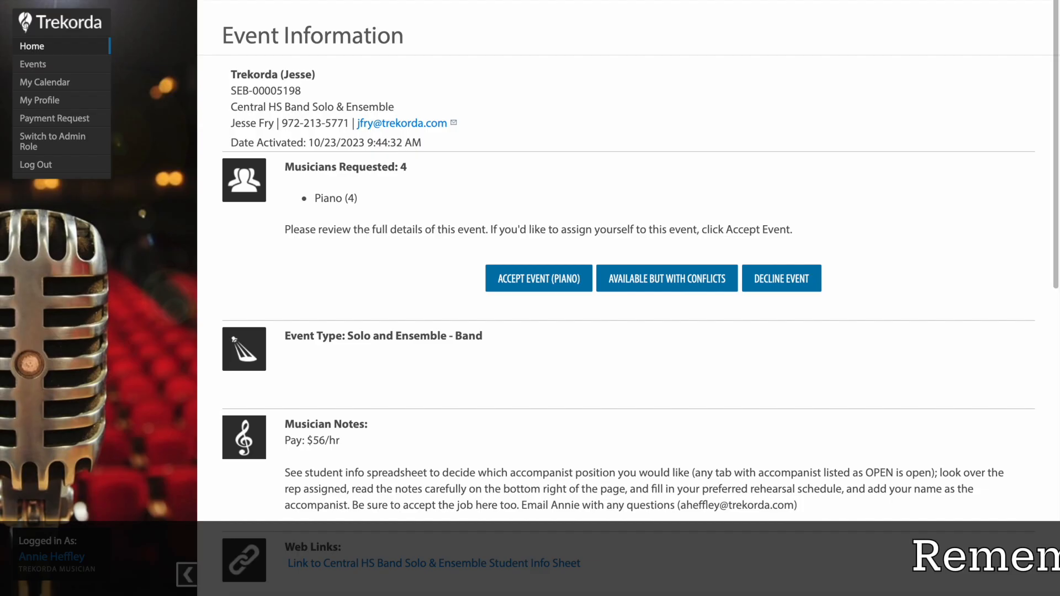
Step: Switch to the Trekorda event page, accept the Central HS Band Solo & Ensemble event for piano and dismiss the confirmation
click(530, 281)
click(473, 124)
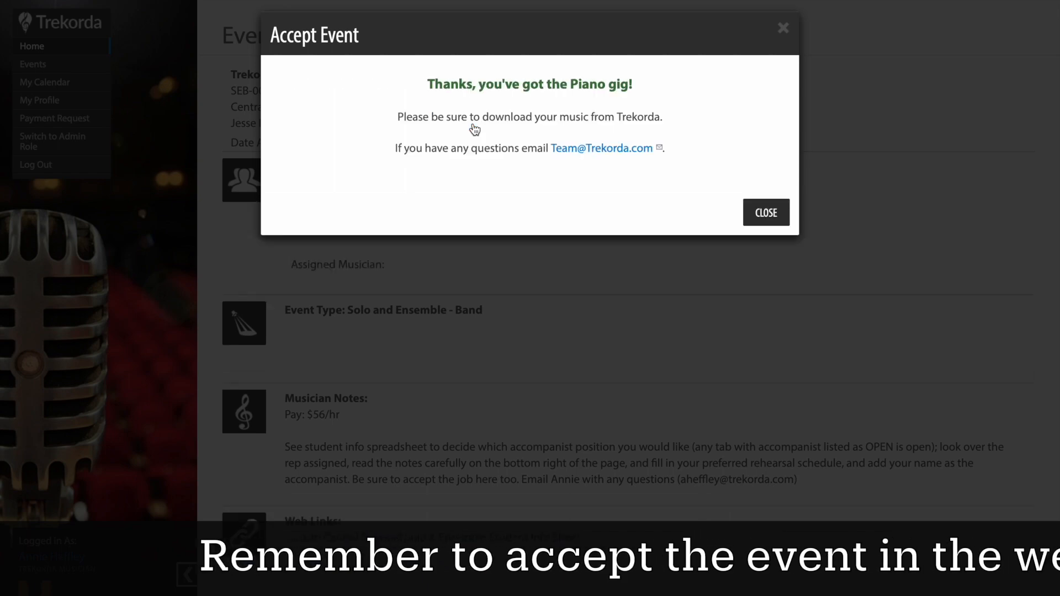
click(753, 214)
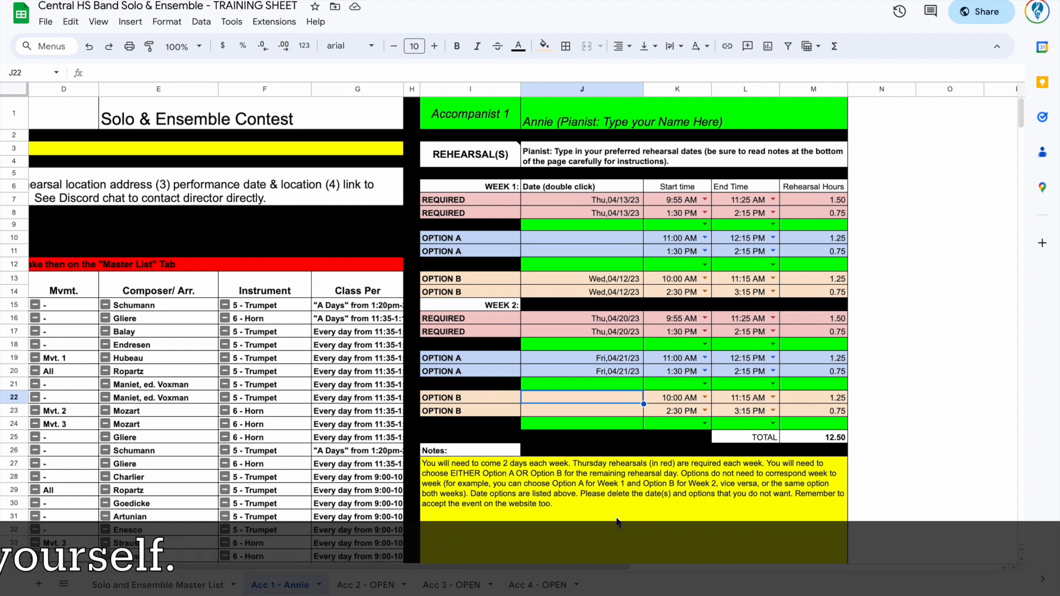
Step: Back in the training sheet, highlight the Acc 1 notes sentence about accepting the event on the website, leaving the text unedited
double_click(651, 497)
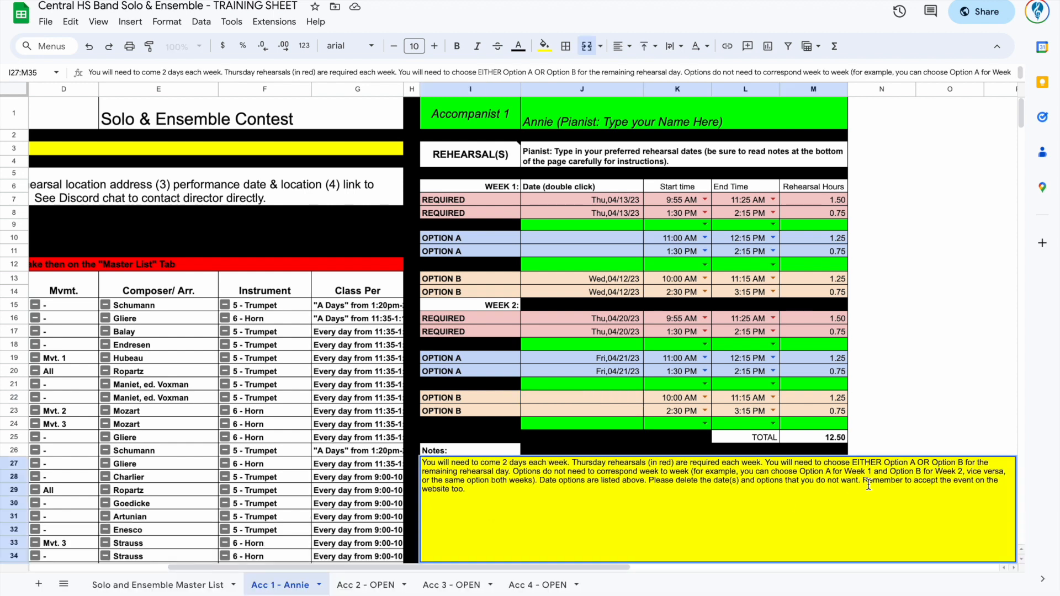
drag(865, 482, 889, 491)
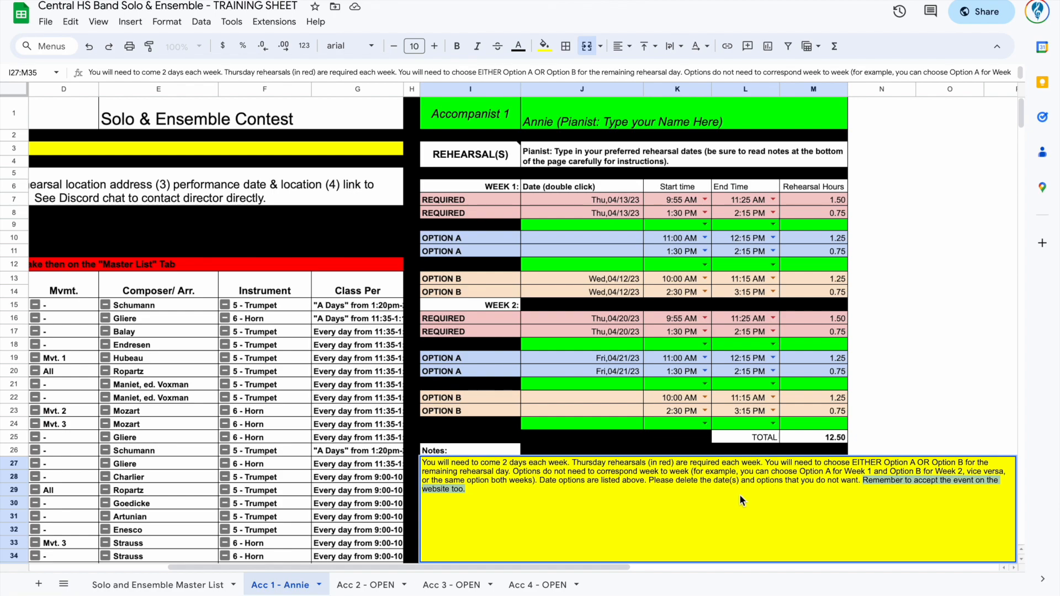
click(639, 446)
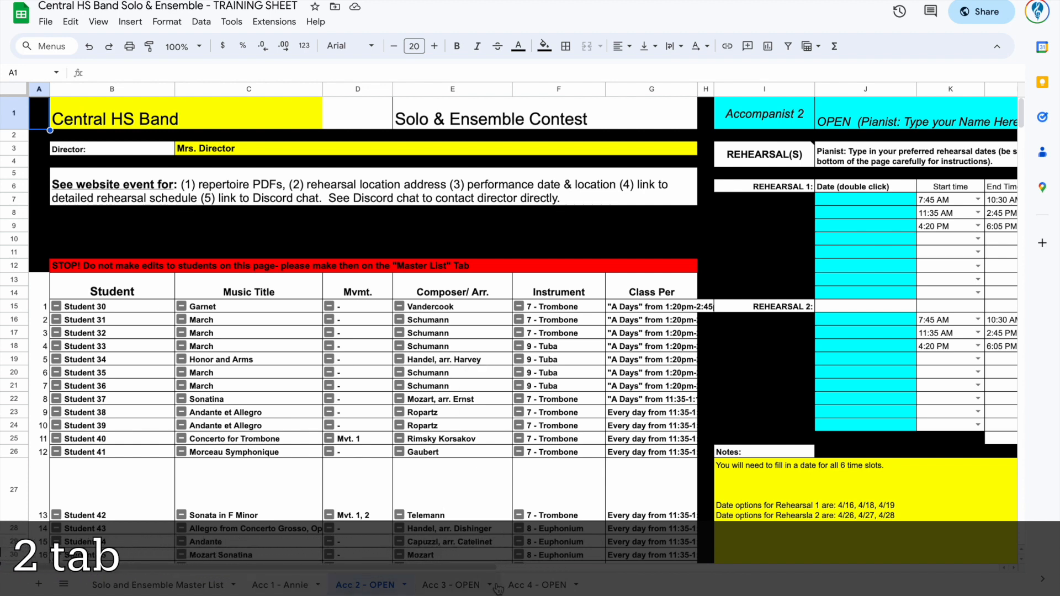
Step: Examine the student list, music titles, composers and instruments on the Acc 2 - OPEN sheet
scroll(551, 396, down, 3)
scroll(551, 396, down, 1)
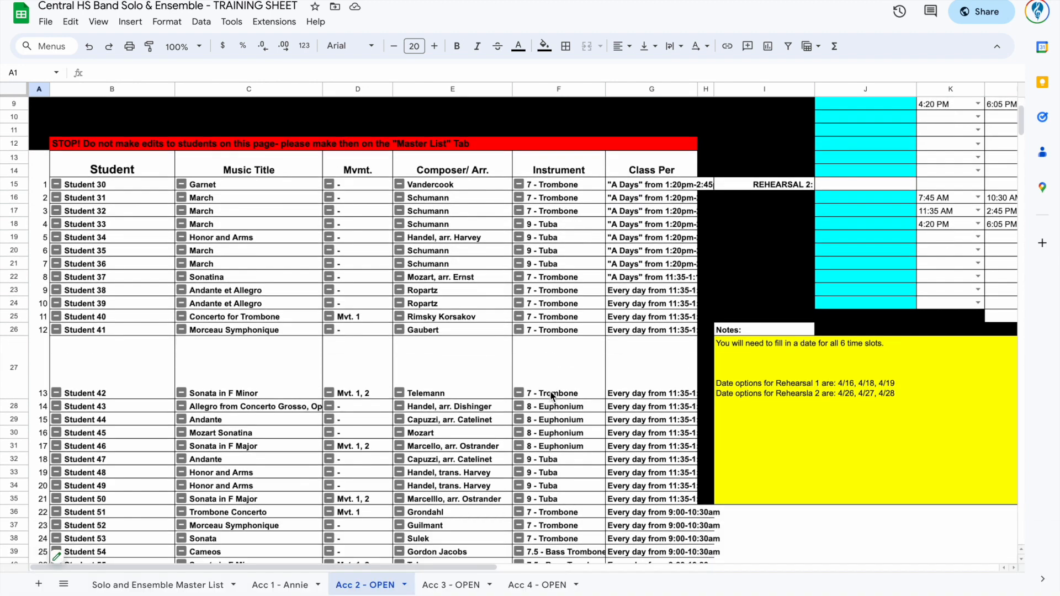
scroll(494, 408, down, 3)
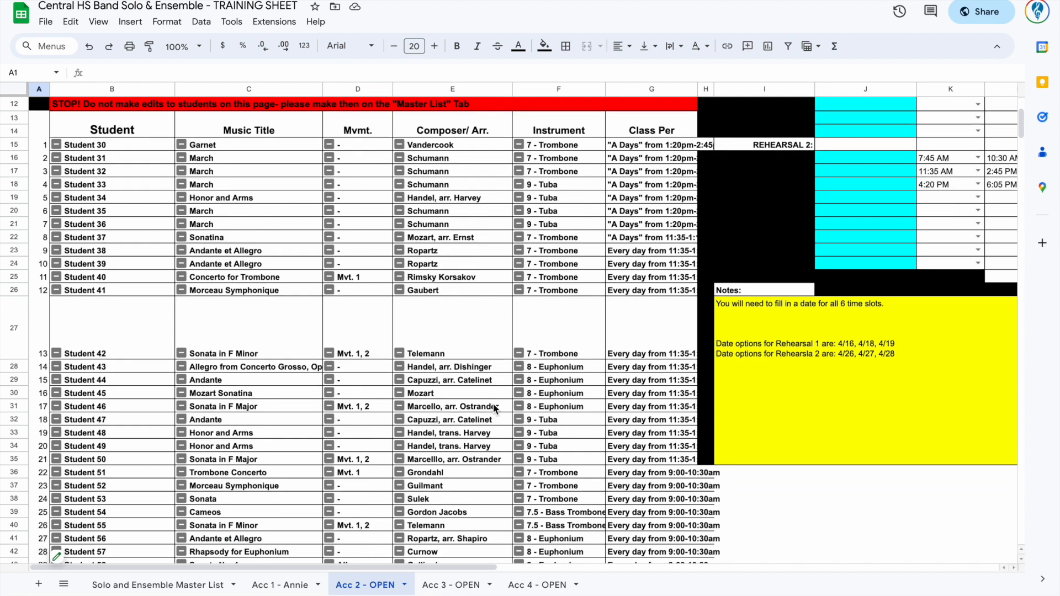
scroll(495, 409, down, 1)
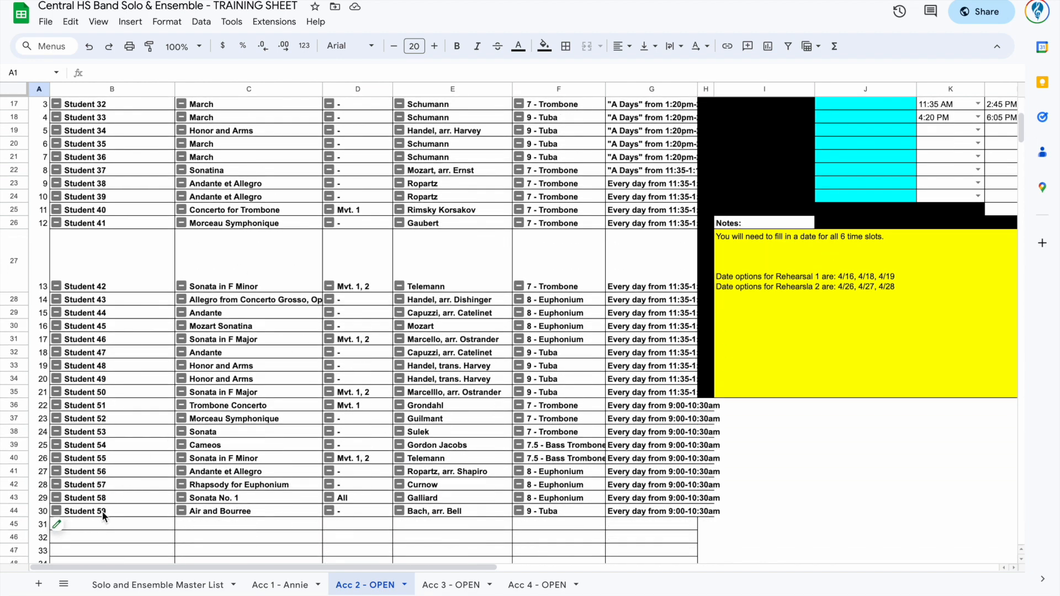
scroll(293, 450, up, 3)
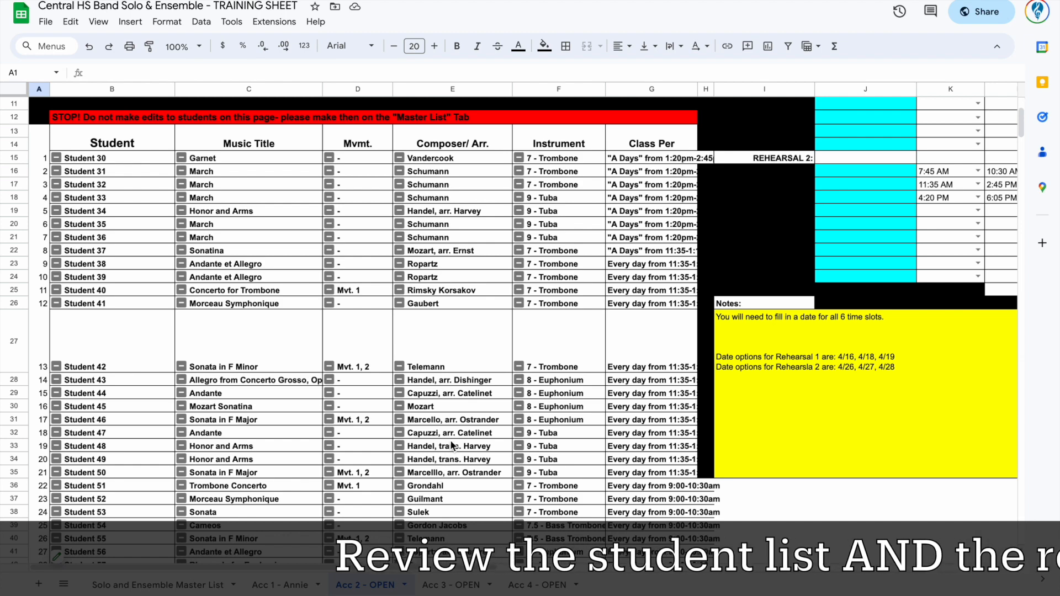
scroll(442, 384, up, 2)
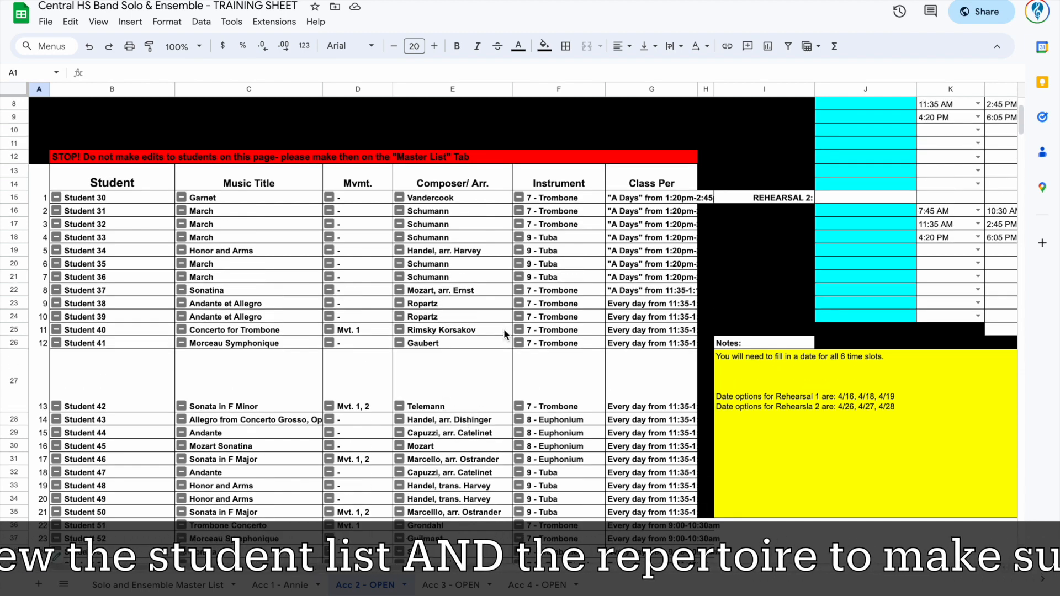
scroll(486, 347, up, 4)
Step: Review the Accompanist 2 rehearsal time slots and the date options given in the notes
scroll(503, 329, right, 6)
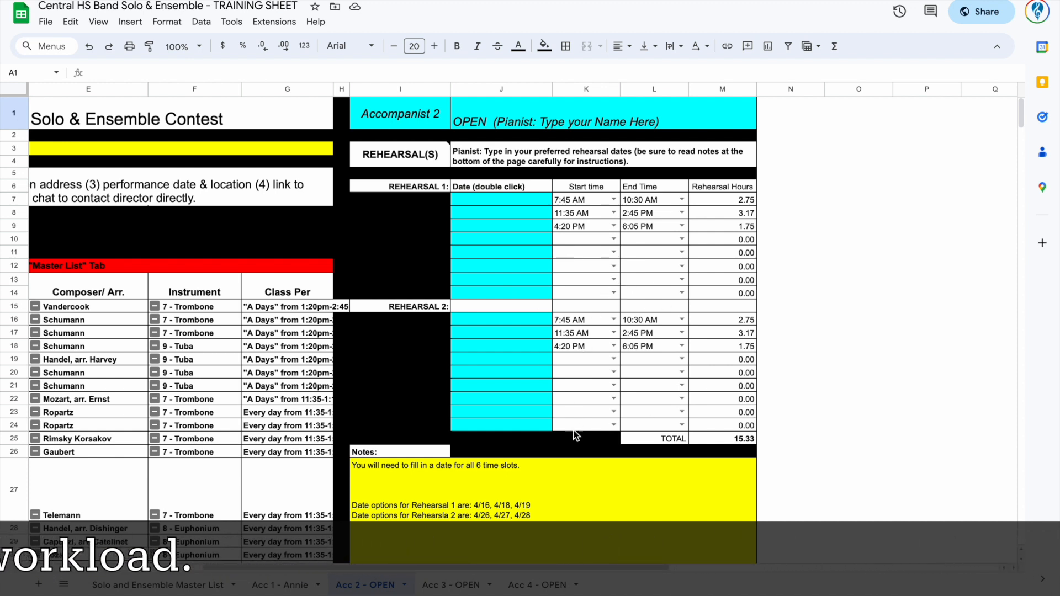
click(560, 473)
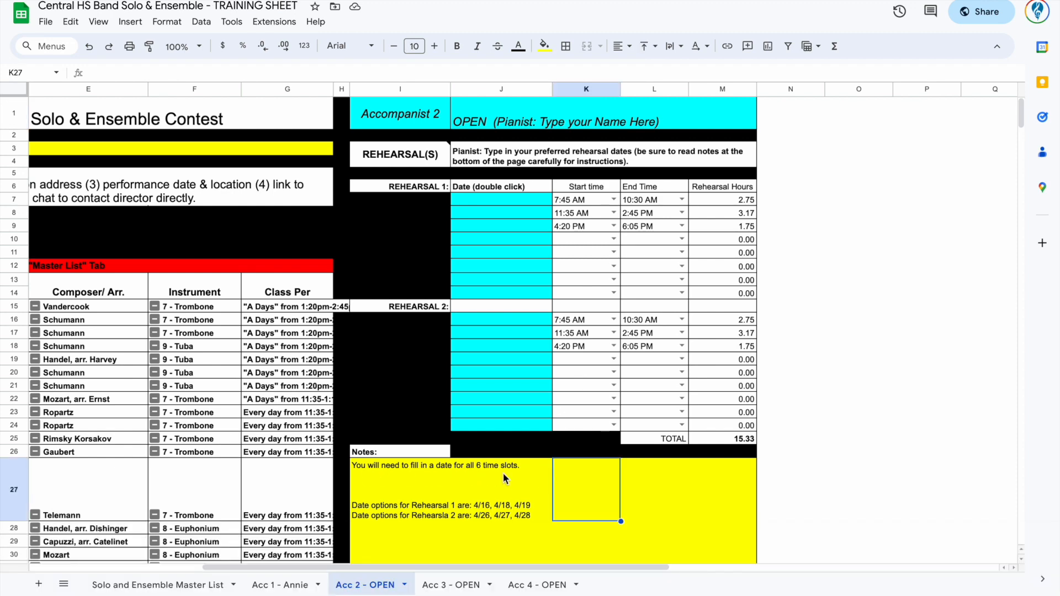
scroll(608, 464, down, 2)
scroll(643, 443, down, 1)
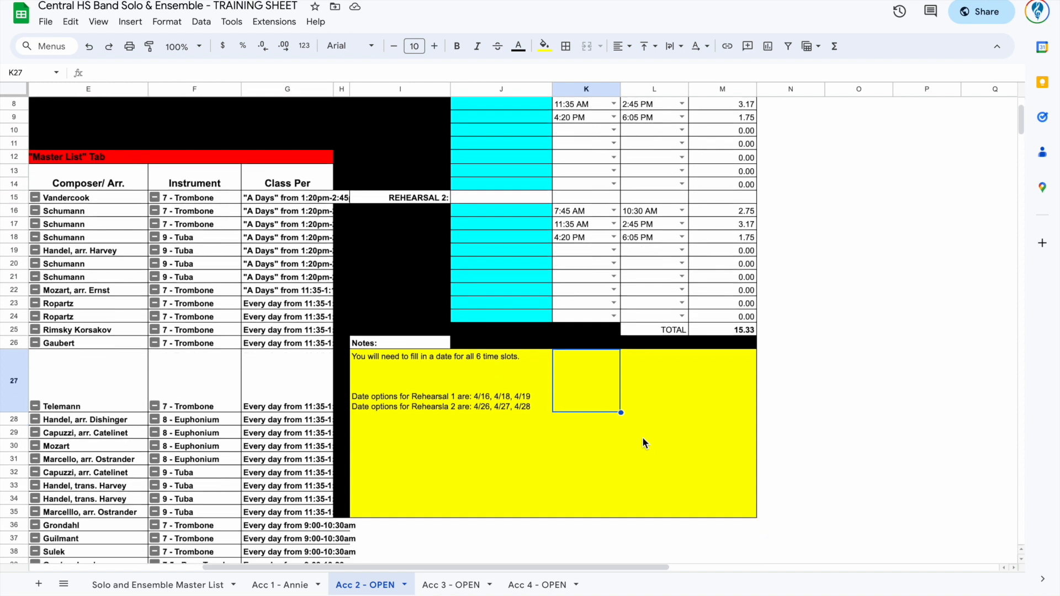
scroll(644, 443, up, 2)
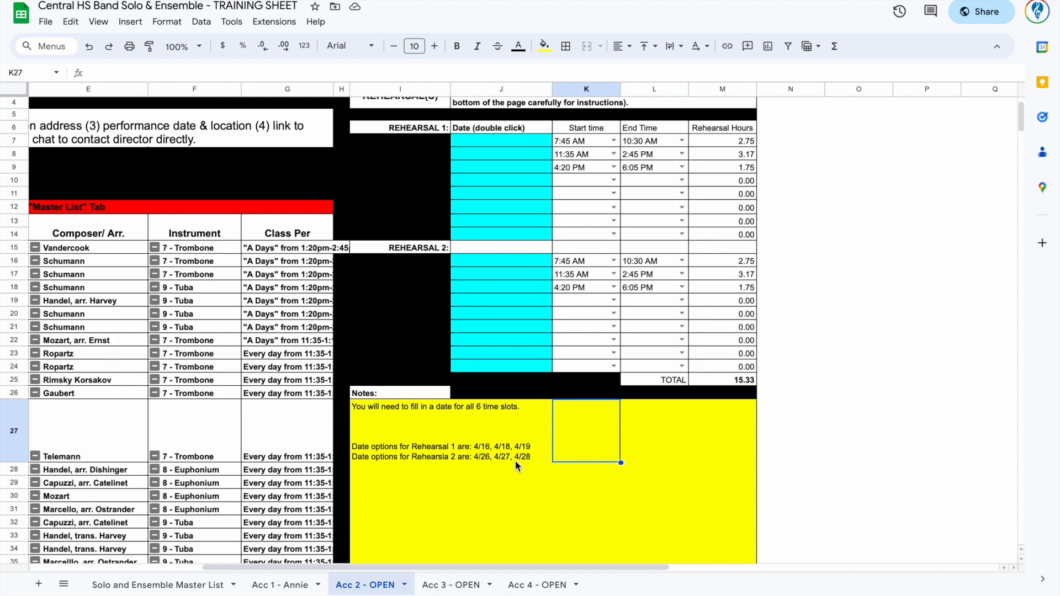
scroll(516, 460, up, 2)
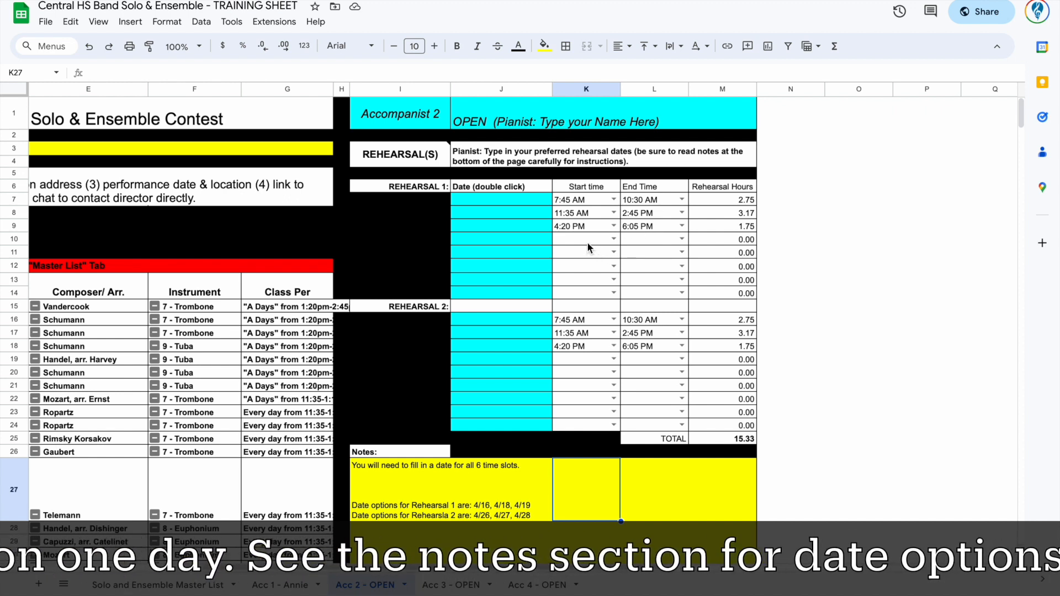
click(542, 200)
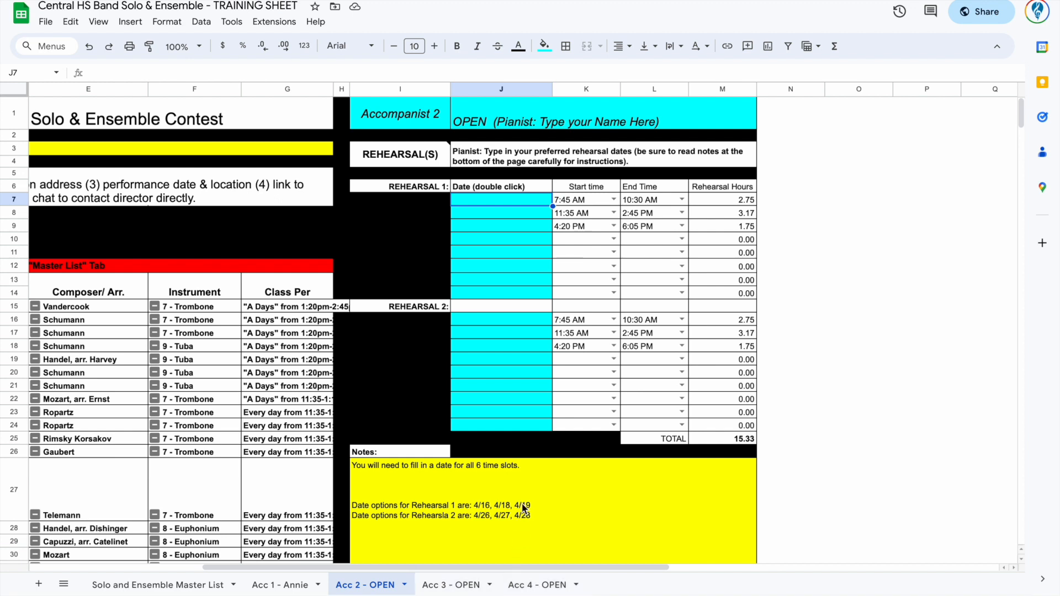
Step: Rename the Acc 2 - OPEN sheet, replacing the word OPEN with the second pianist's first name
double_click(374, 587)
double_click(381, 585)
text(Katie)
click(455, 519)
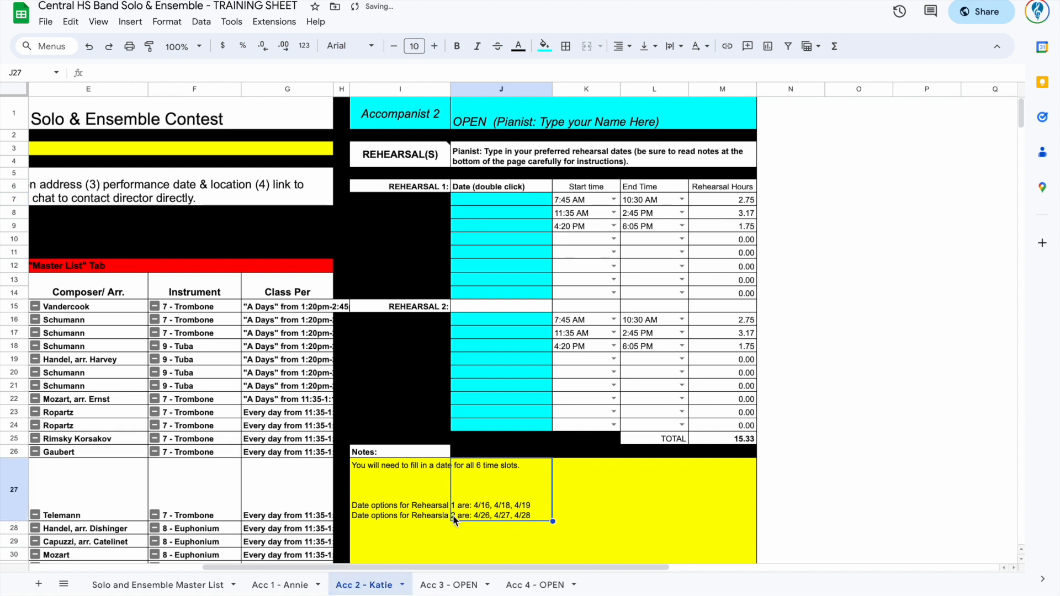
Step: Replace OPEN with the second pianist's first name in cell J1 beside Accompanist 2, keeping the bracketed instruction
double_click(469, 121)
text(Katie)
key(Return)
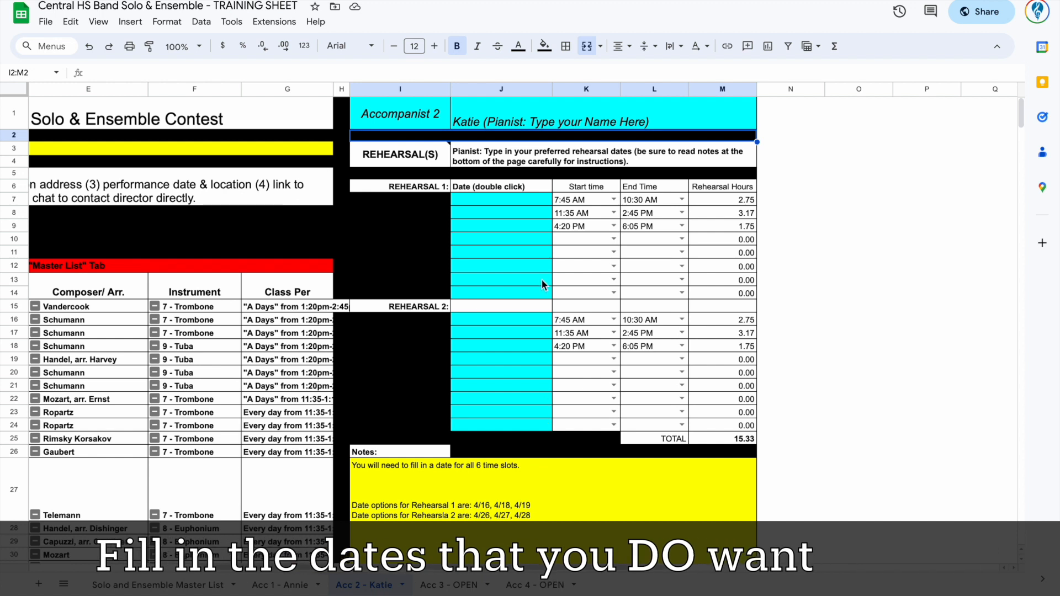
Step: Enter 4/16 as the date for all three Rehearsal 1 time slots in cells J7 to J9
click(517, 201)
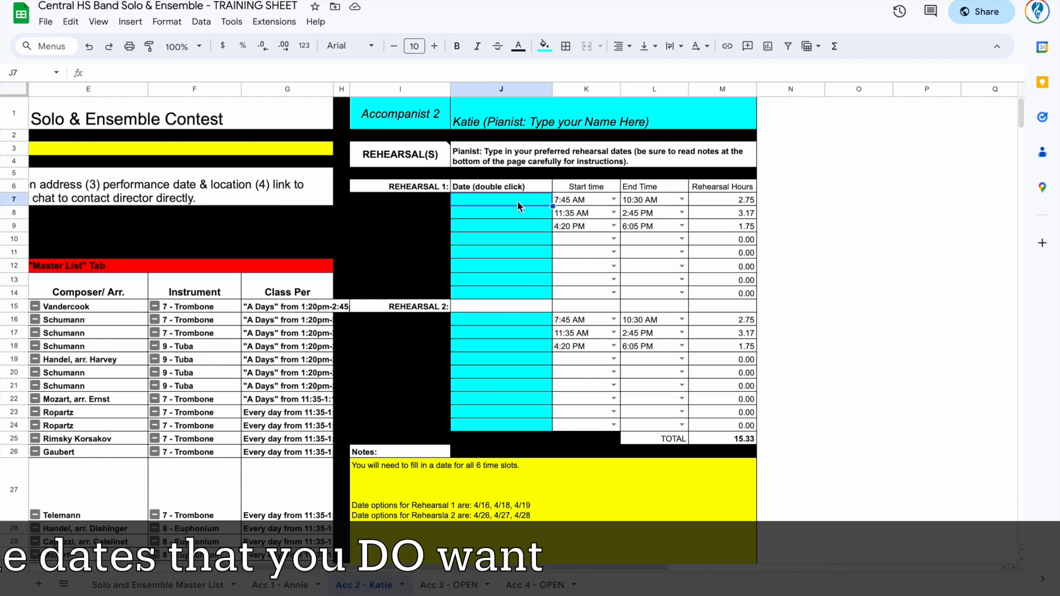
text(4/16)
key(Return)
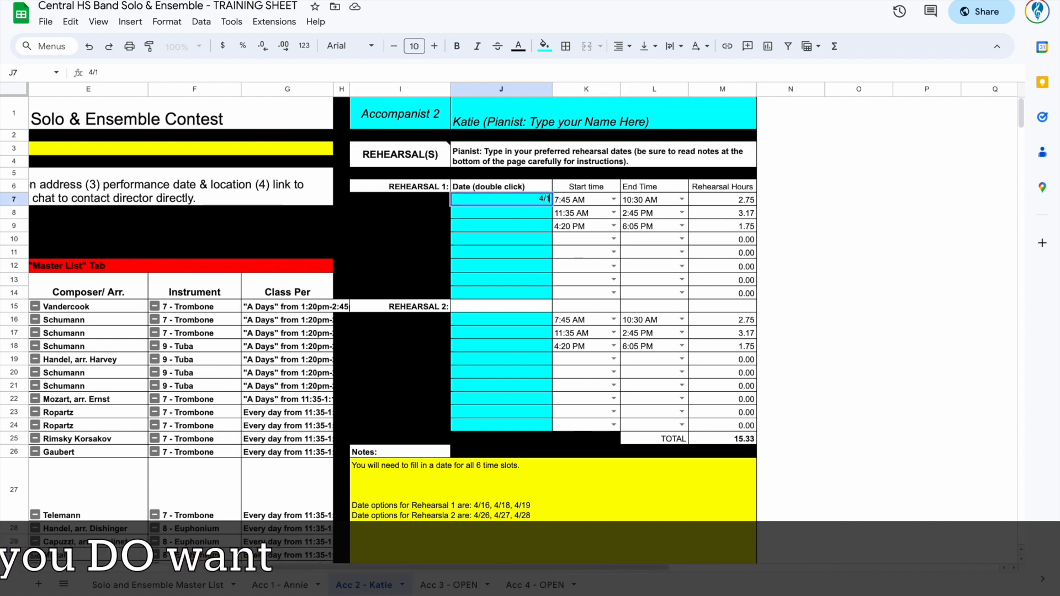
text(4/16)
click(536, 227)
text(4/16)
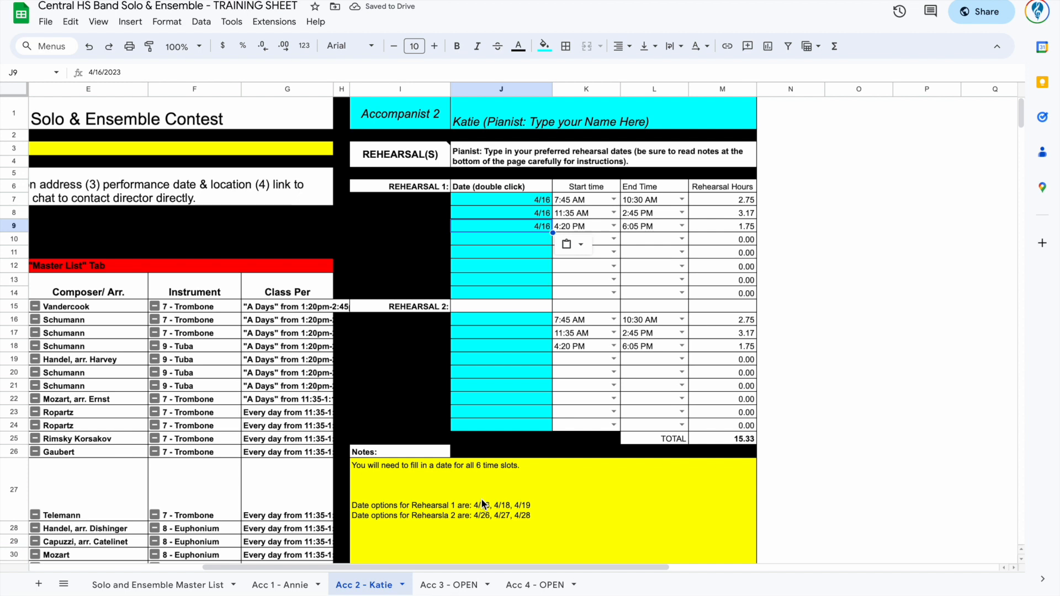
Step: Fill in the Rehearsal 2 dates: 4/26 in cell J16 and 4/28 in cells J17 and J18
click(532, 322)
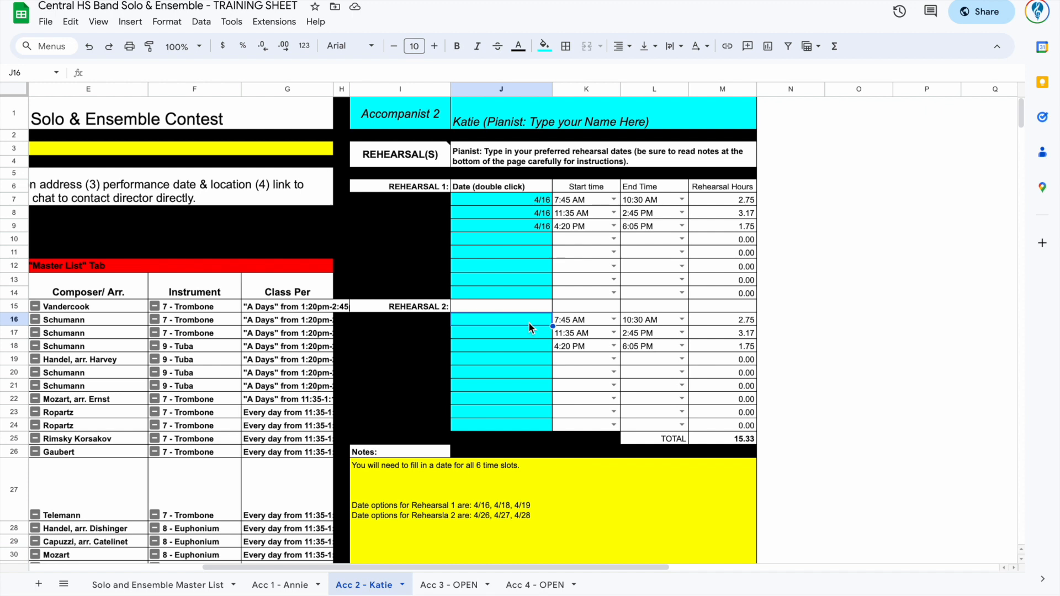
text(4/26)
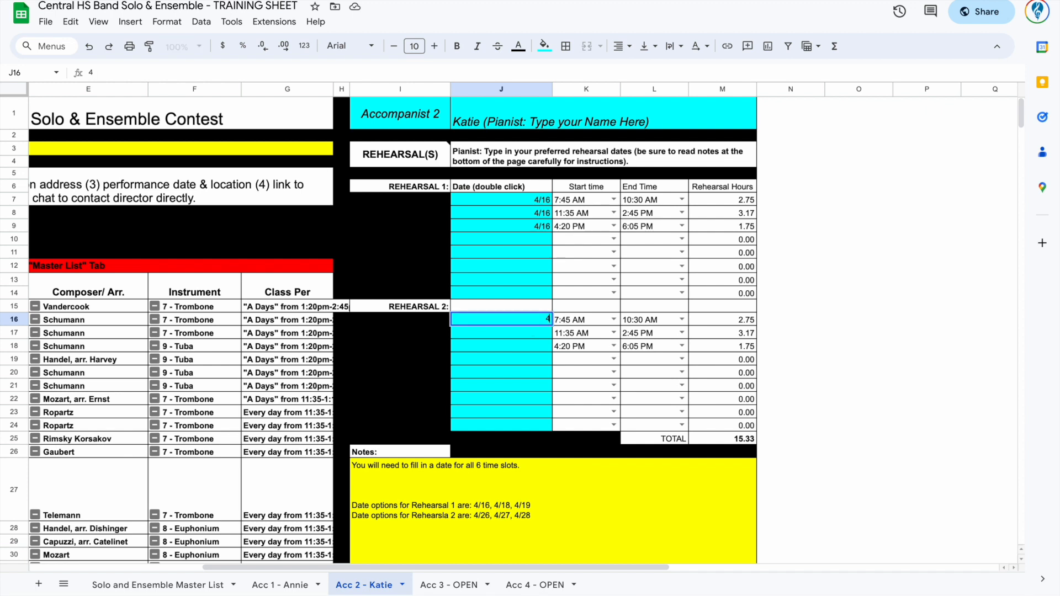
key(Return)
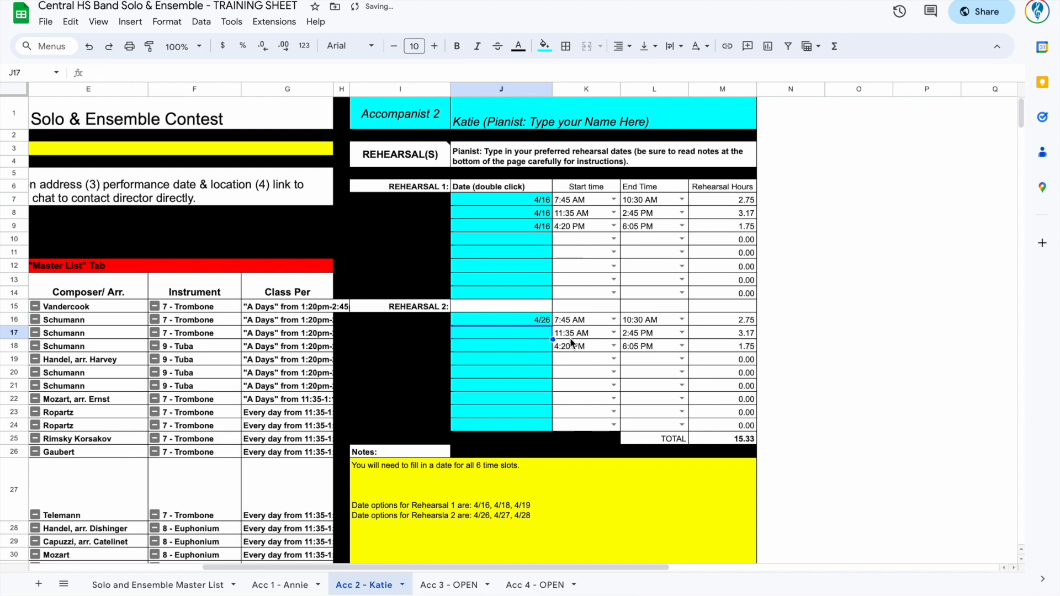
double_click(536, 332)
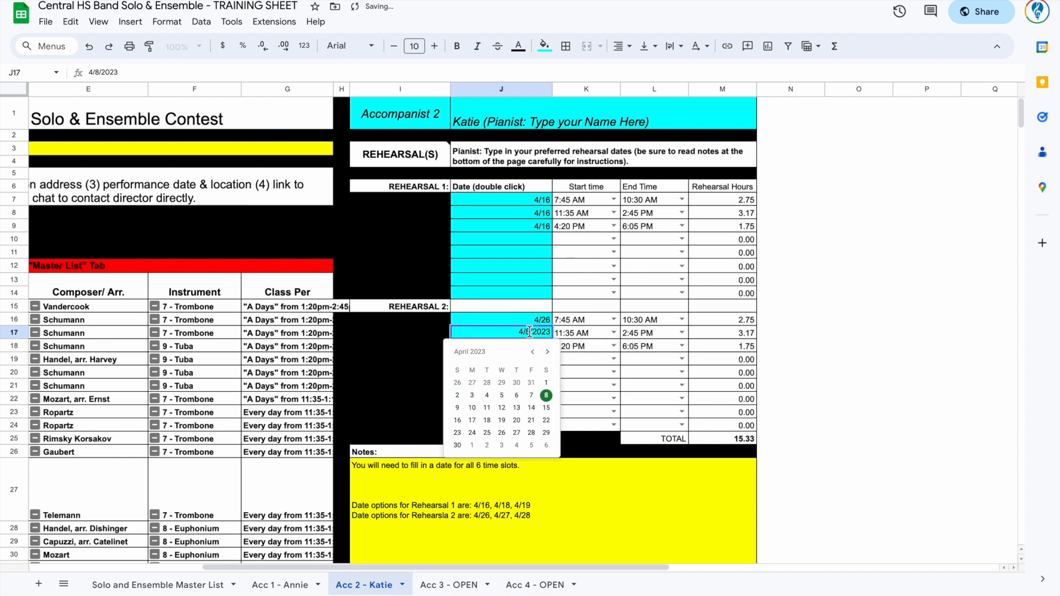
click(531, 433)
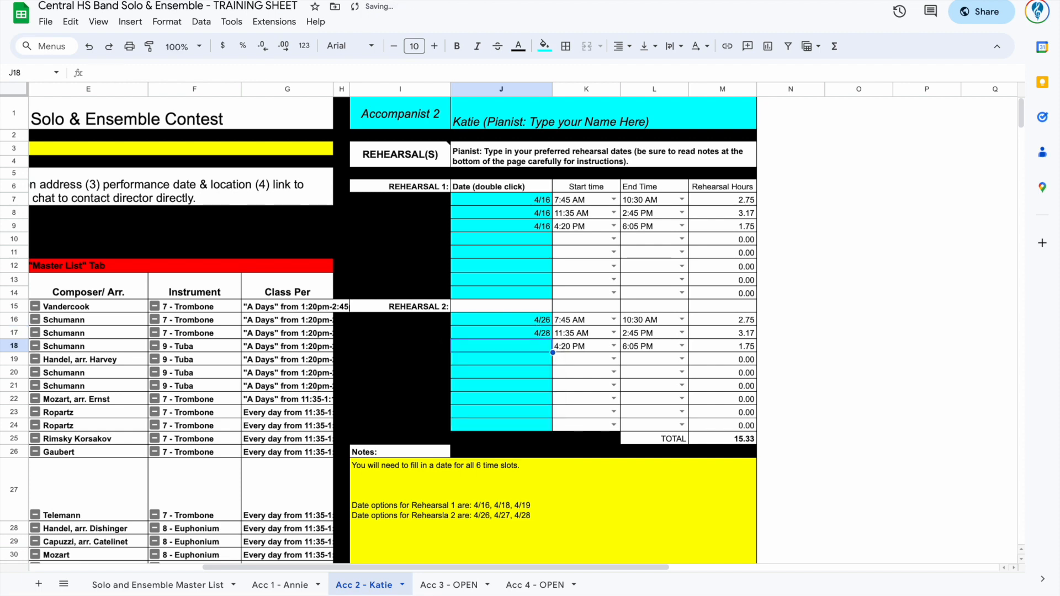
click(532, 346)
key(ctrl+v)
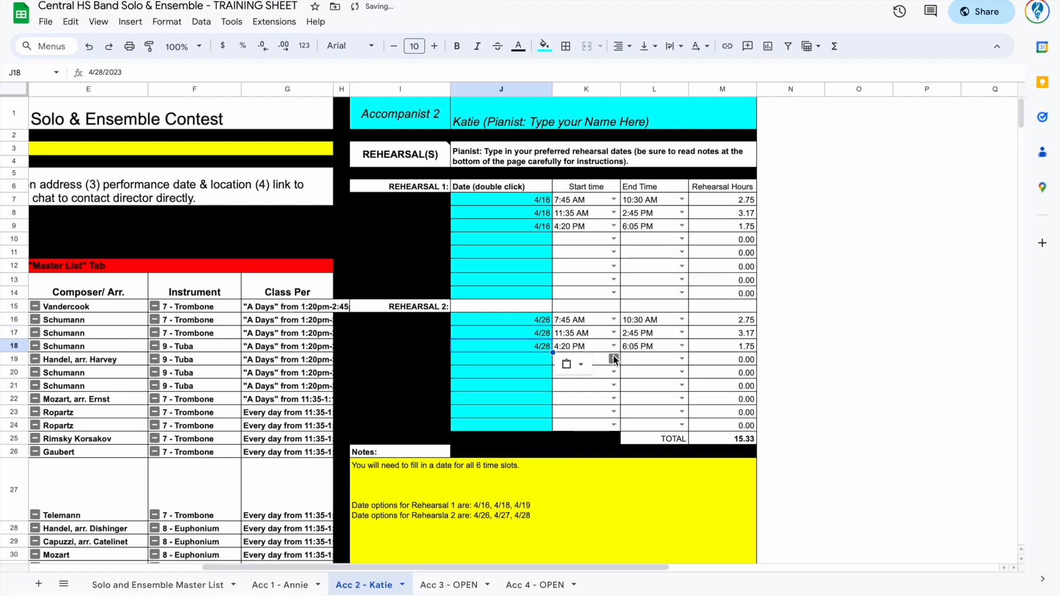
Step: Open the Acc 3 - OPEN sheet and examine its student list, repertoire and instruments
scroll(614, 359, down, 1)
scroll(613, 358, up, 1)
click(446, 587)
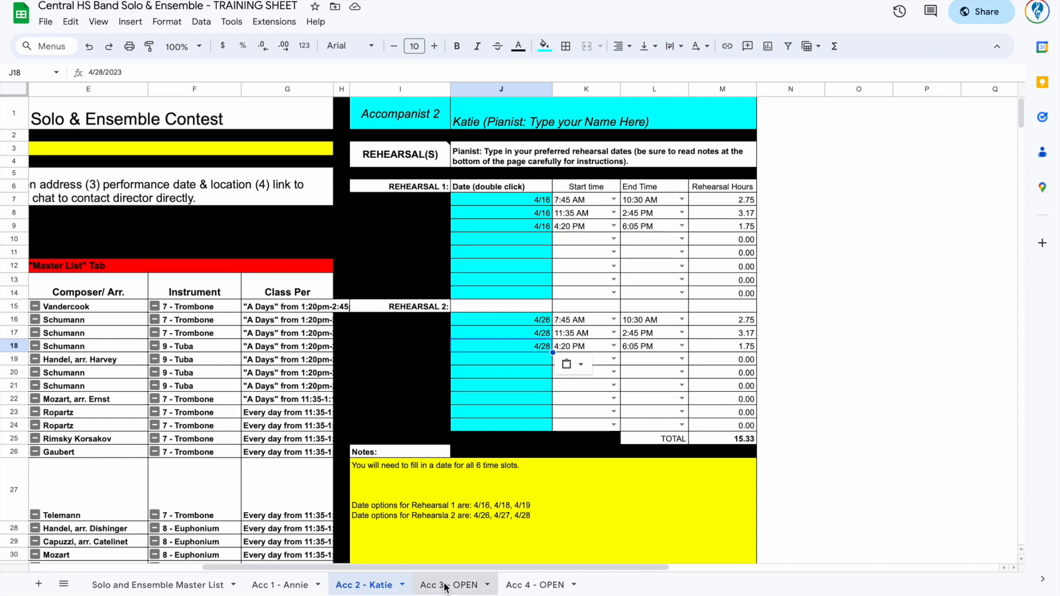
scroll(664, 379, down, 2)
scroll(664, 380, down, 1)
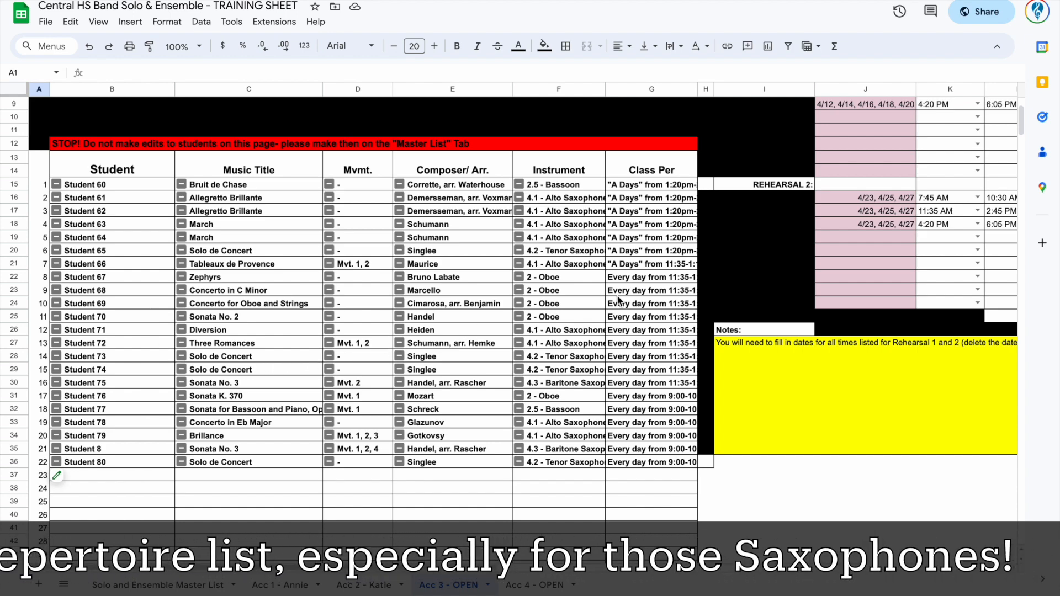
Step: Review the Accompanist 3 rehearsal date options, time slots and notes
scroll(617, 300, right, 5)
scroll(617, 296, up, 3)
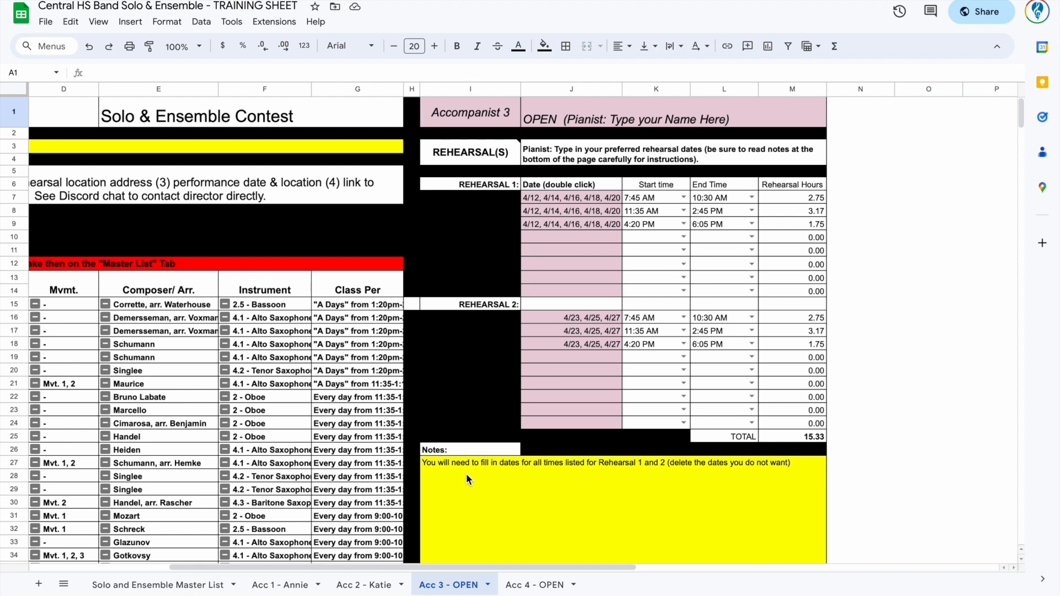
scroll(466, 479, down, 1)
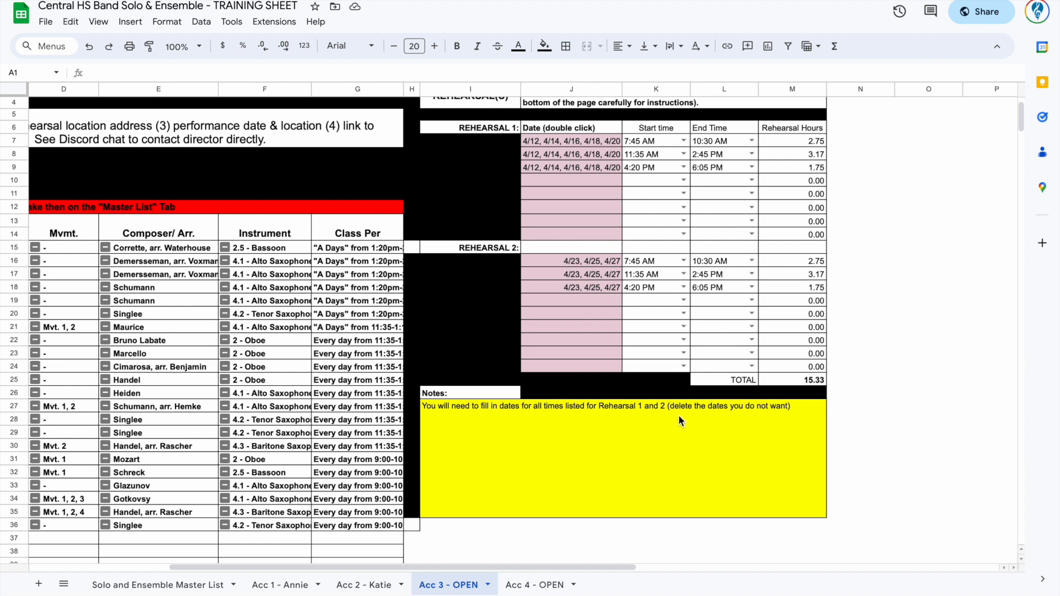
scroll(678, 415, up, 1)
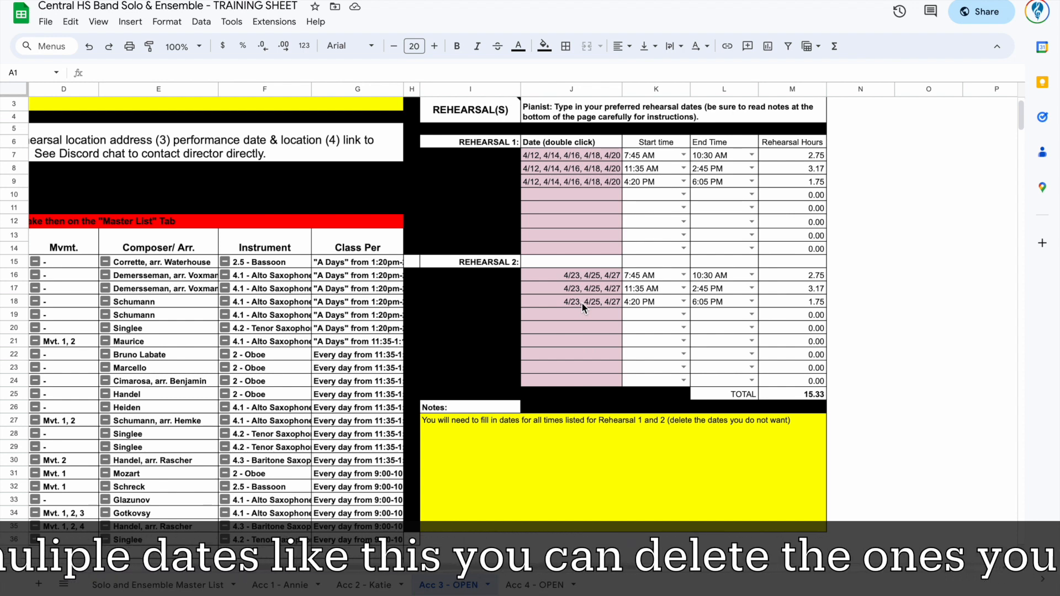
Step: Keep only 4/14 as the date for the first two Rehearsal 1 time slots in cells J7 and J8
click(566, 154)
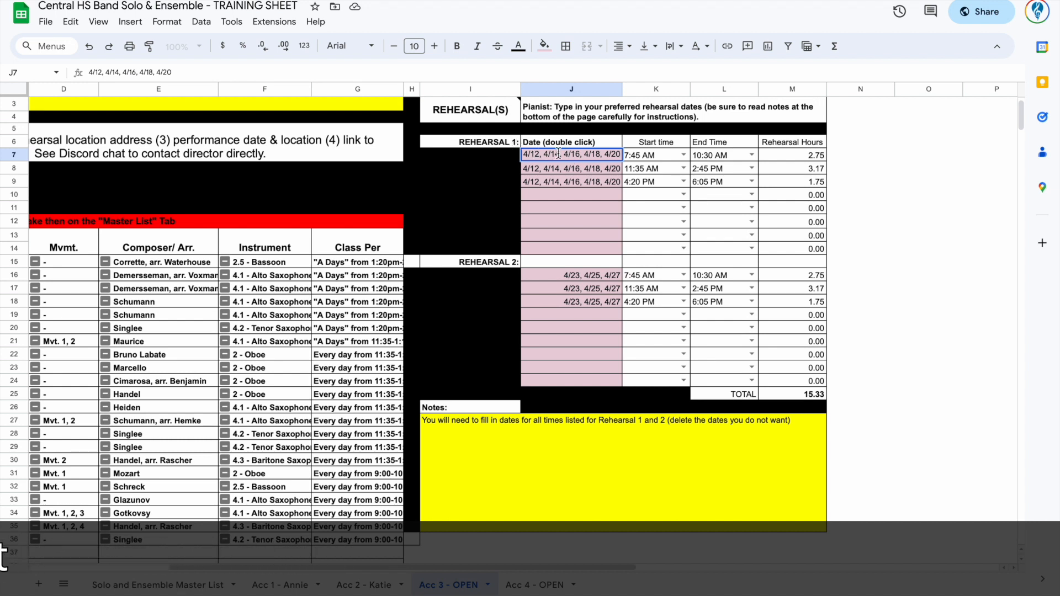
double_click(561, 157)
mouse_move(561, 156)
mouse_down()
mouse_move(629, 155)
mouse_move(567, 154)
mouse_up()
key(BackSpace)
key(BackSpace)
click(562, 189)
double_click(558, 167)
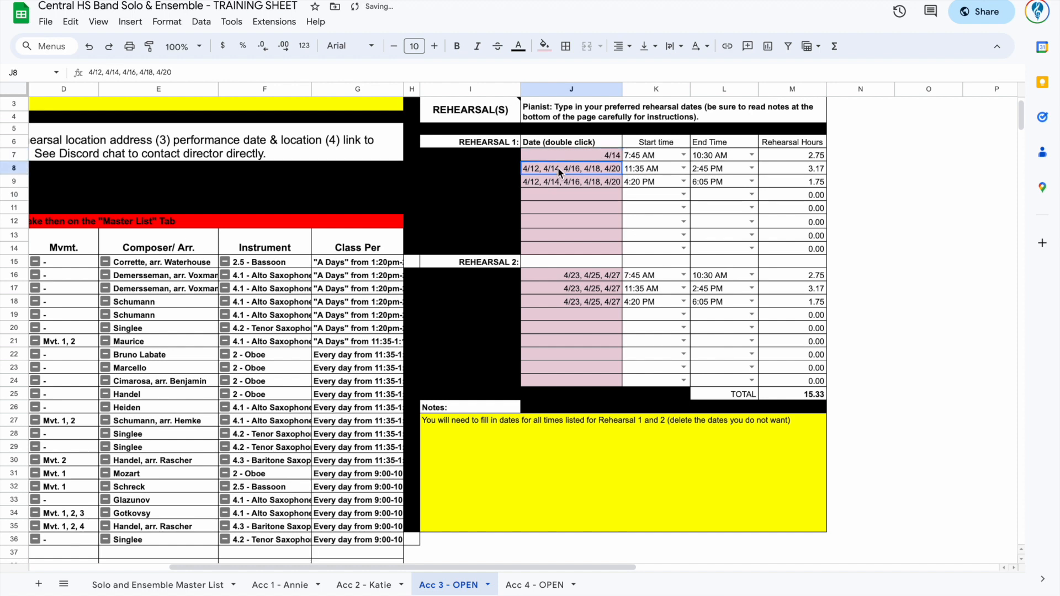
drag(525, 168, 559, 169)
key(BackSpace)
key(BackSpace)
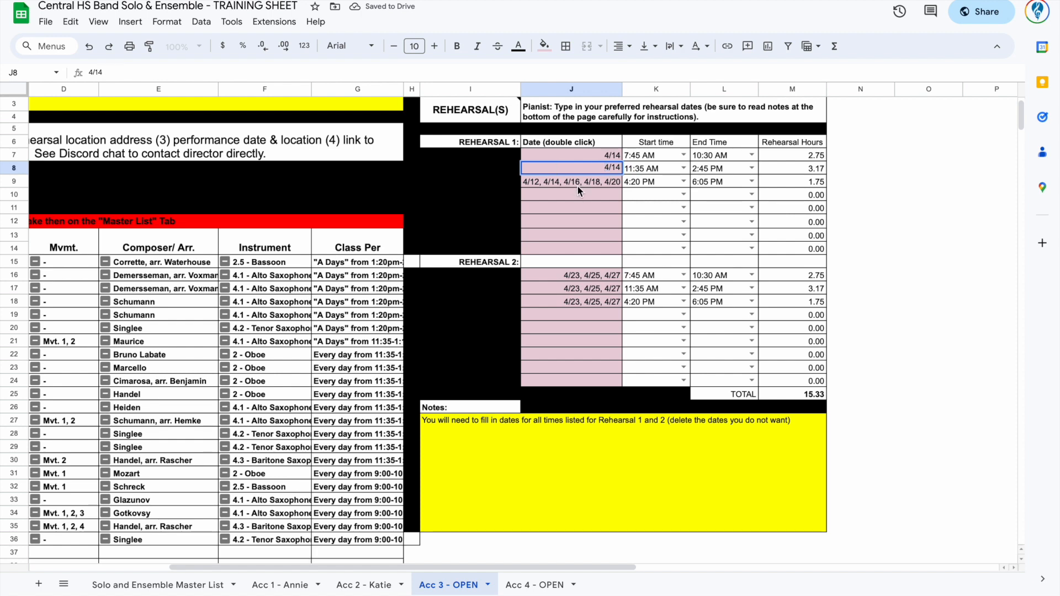
Step: Reduce the third Rehearsal 1 slot in cell J9 to the single date 4/14
double_click(578, 184)
click(563, 181)
drag(561, 182, 620, 182)
key(BackSpace)
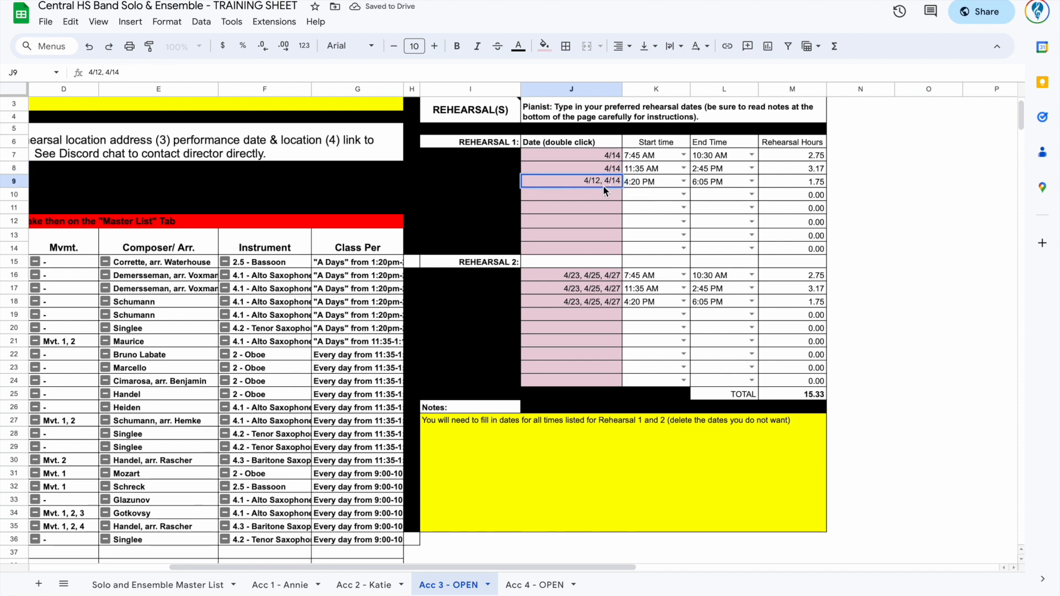
click(604, 182)
key(BackSpace)
key(BackSpace)
key(BackSpace)
key(BackSpace)
key(BackSpace)
key(BackSpace)
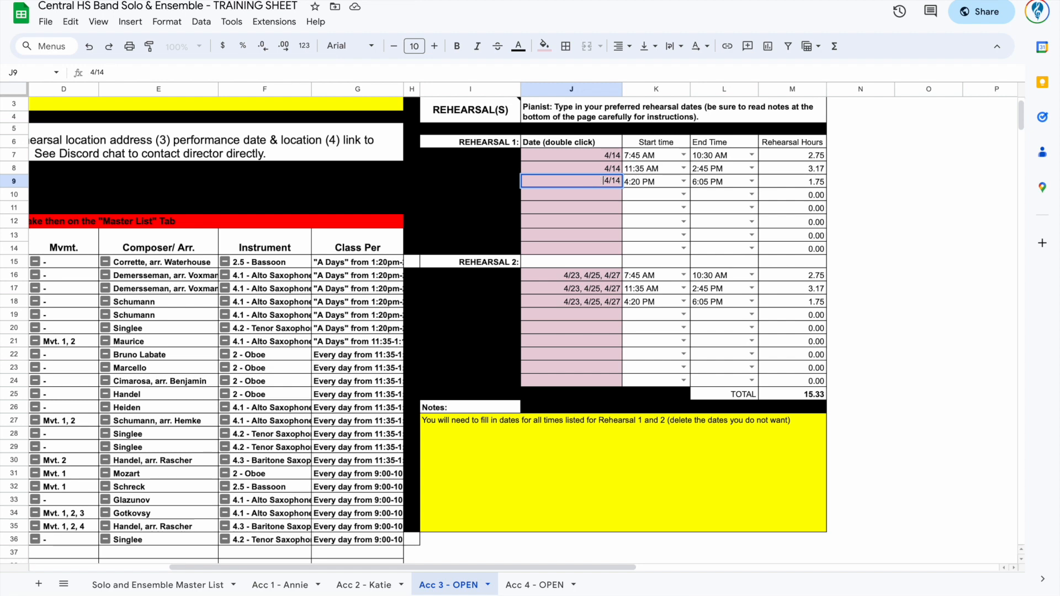
click(596, 207)
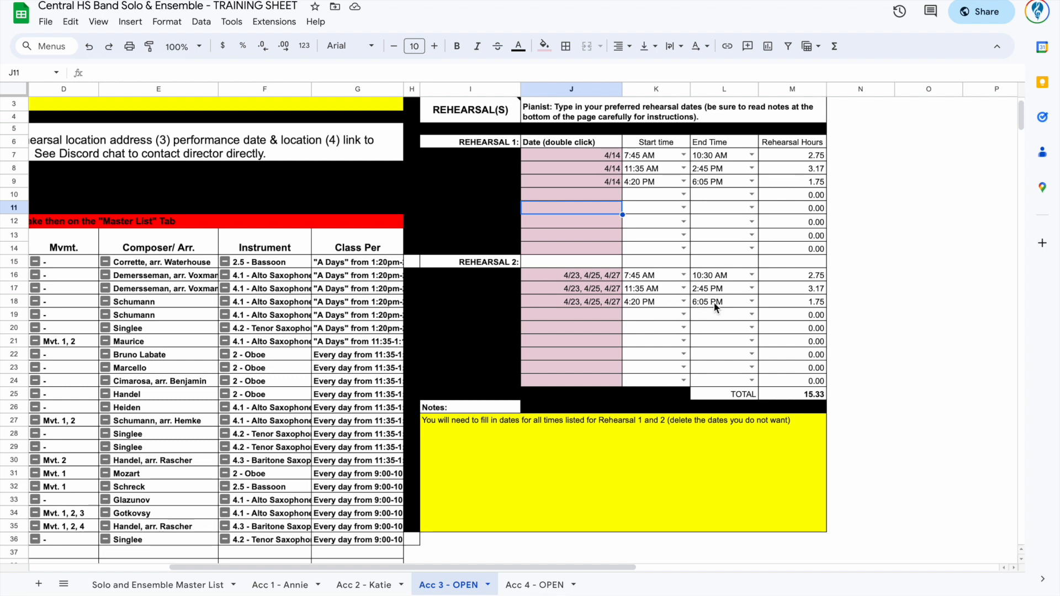
Step: Keep only 4/23 as the date for all three Rehearsal 2 time slots in cells J16 to J18
double_click(591, 280)
drag(580, 277, 640, 275)
key(BackSpace)
double_click(600, 292)
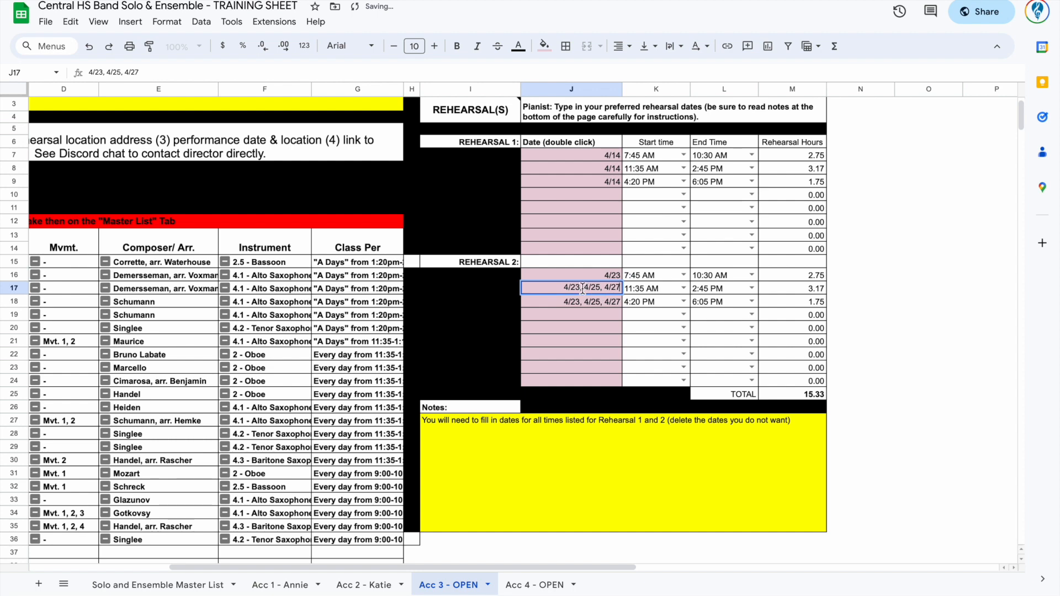
drag(580, 288, 637, 299)
key(BackSpace)
double_click(602, 302)
drag(581, 301, 646, 302)
key(BackSpace)
click(607, 432)
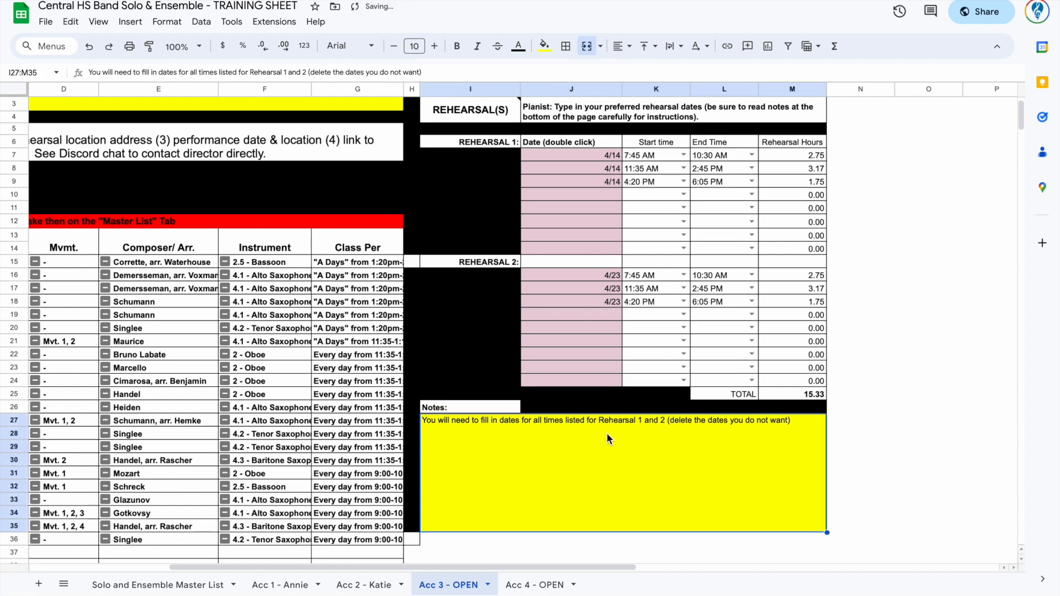
Step: Replace OPEN with the pianist's first name in the Accompanist 3 name cell J1
scroll(607, 433, up, 1)
double_click(542, 113)
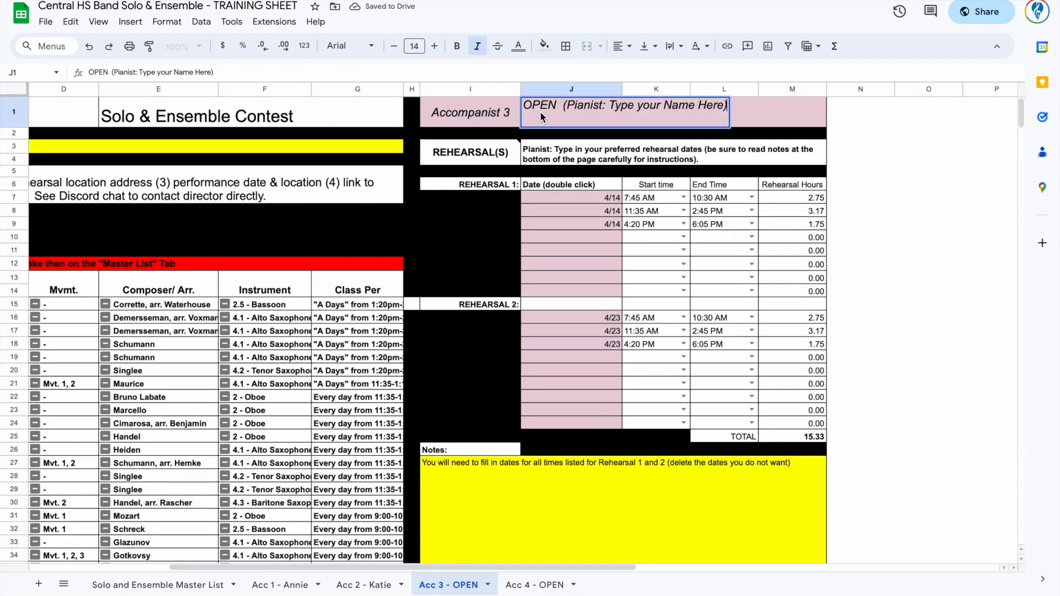
double_click(543, 106)
text(Jesse)
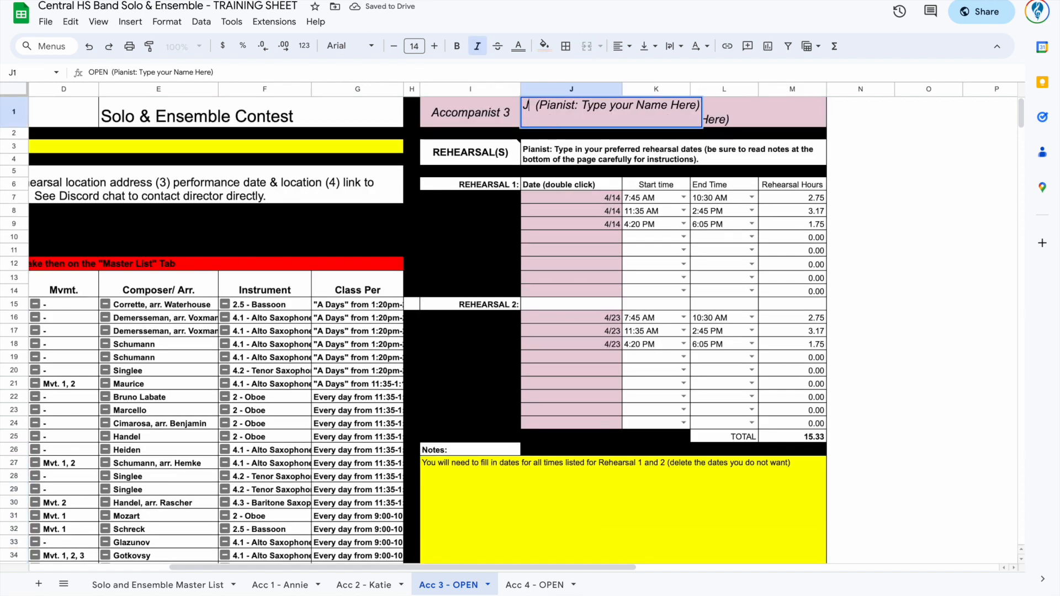
key(Return)
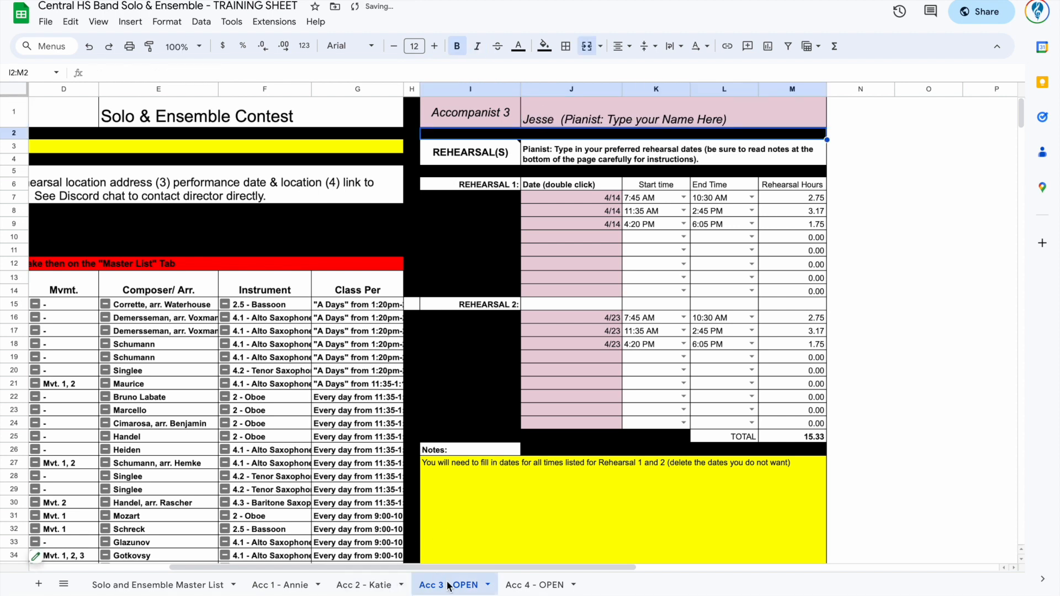
Step: Rename the Acc 3 sheet, replacing OPEN with the pianist's first name
double_click(458, 586)
double_click(472, 588)
text(Jesse)
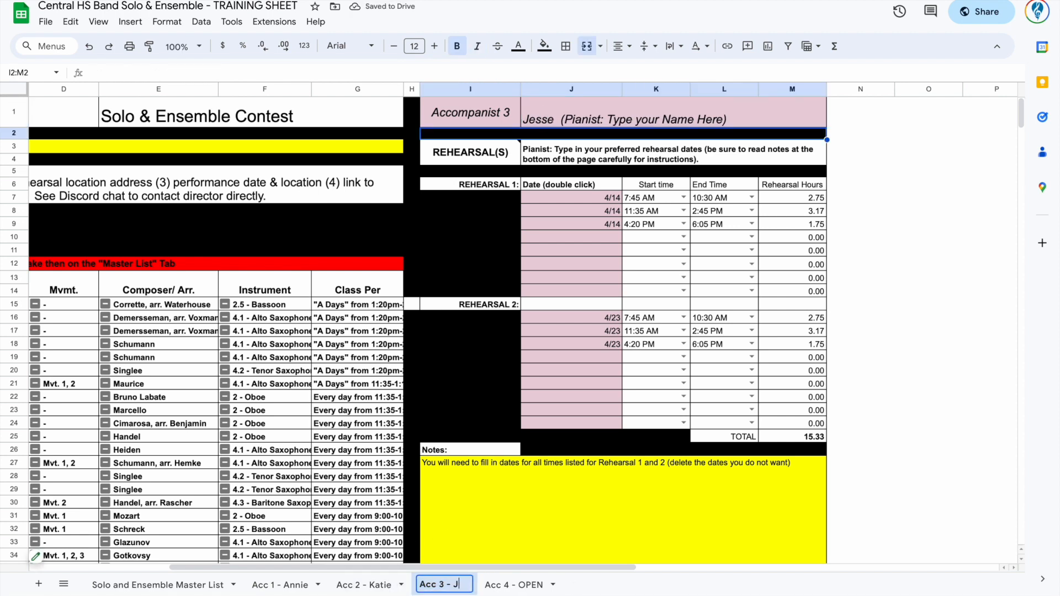
key(Return)
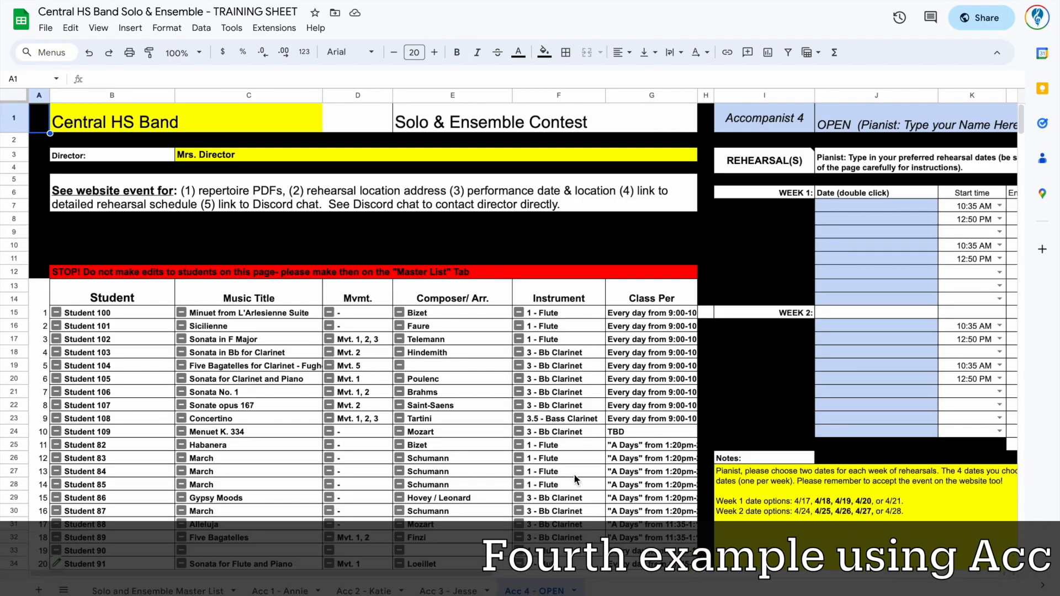
Step: Examine the Acc 4 - OPEN sheet's student list, repertoire and rehearsal section
scroll(575, 479, down, 4)
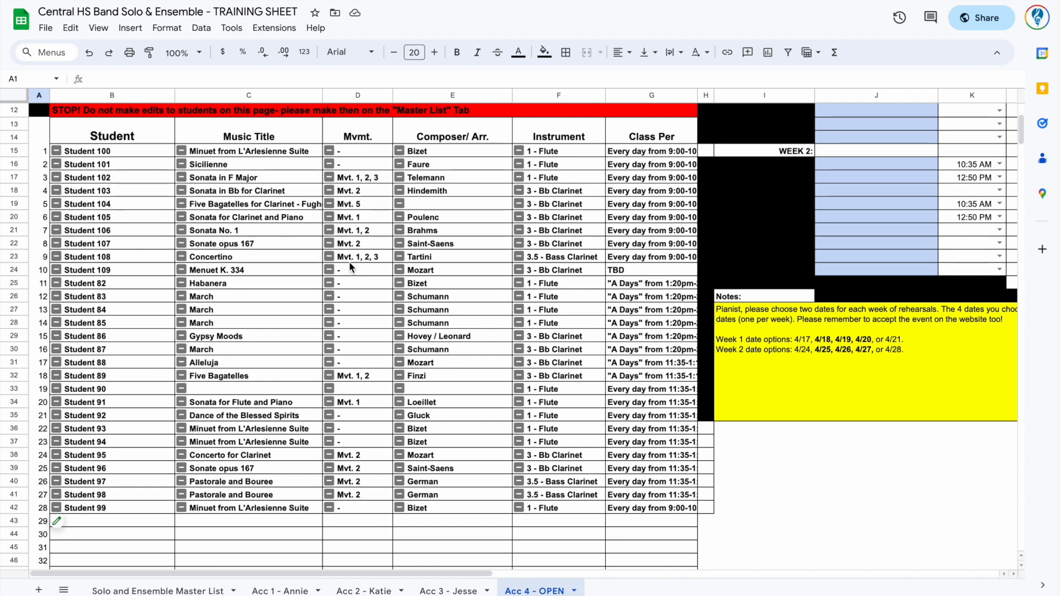
scroll(349, 265, right, 5)
scroll(349, 265, up, 4)
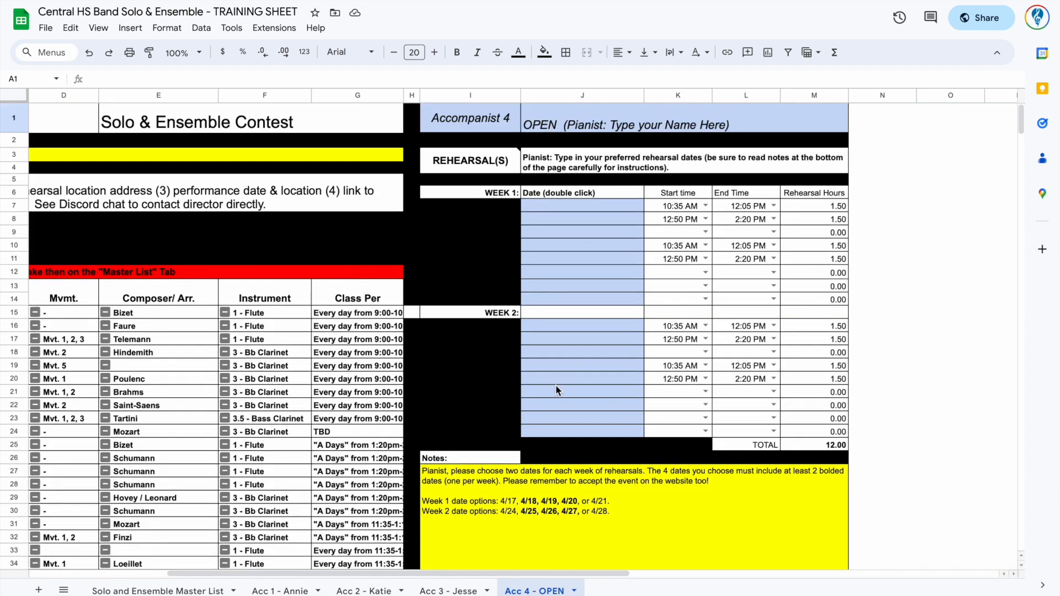
scroll(545, 449, down, 1)
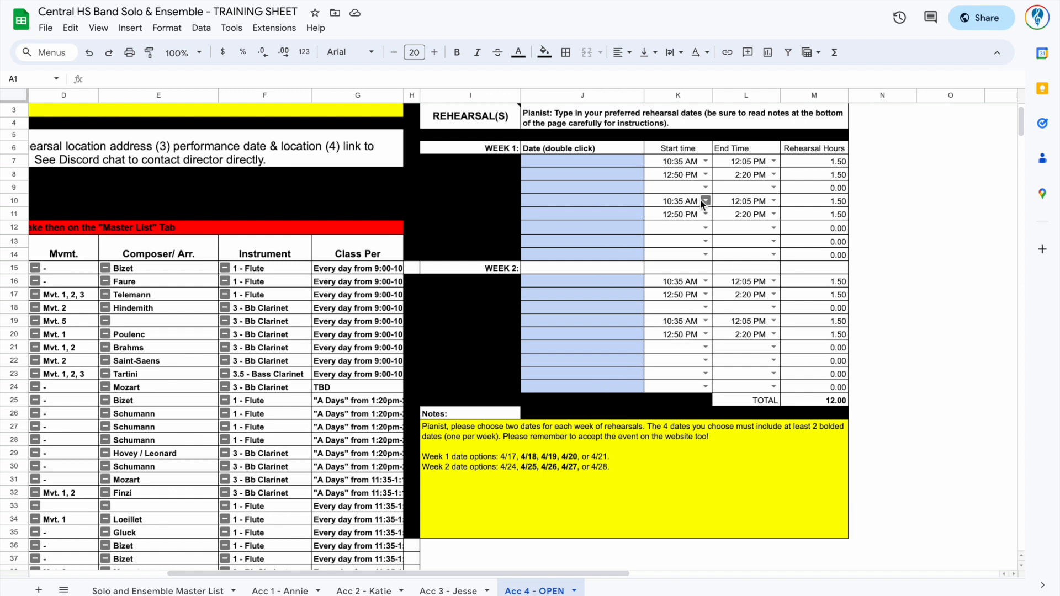
Step: Review how the Accompanist 4 Week 1 time slots are grouped by day and read the date-choice notes
click(680, 188)
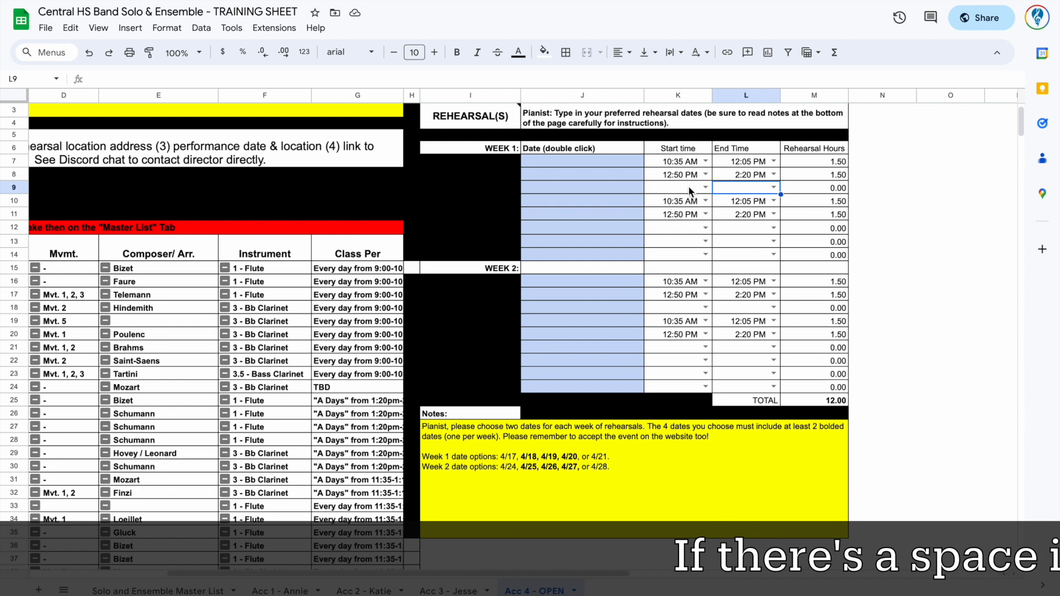
click(625, 204)
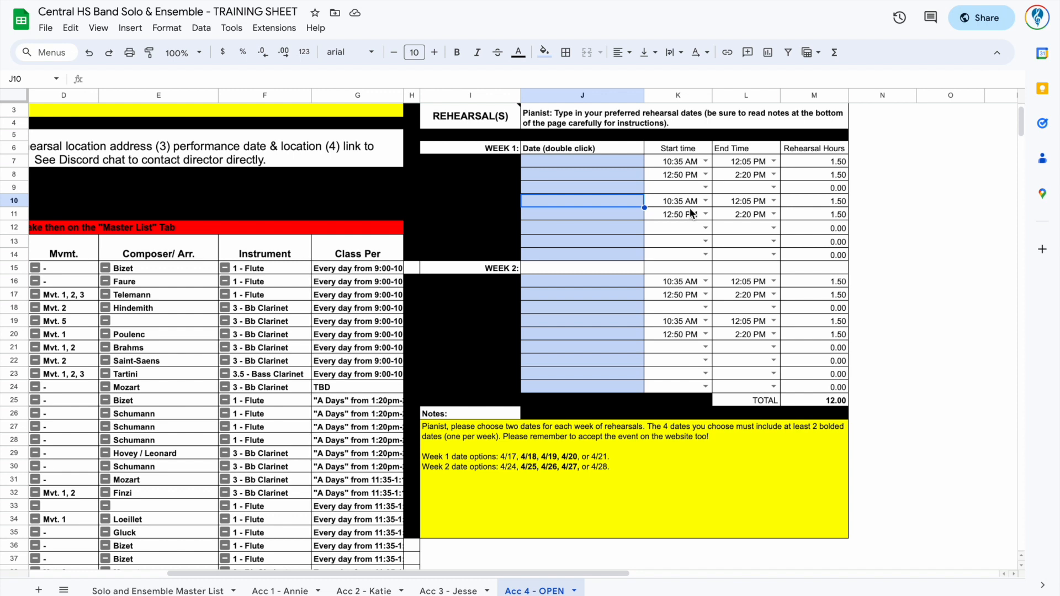
click(682, 162)
click(745, 163)
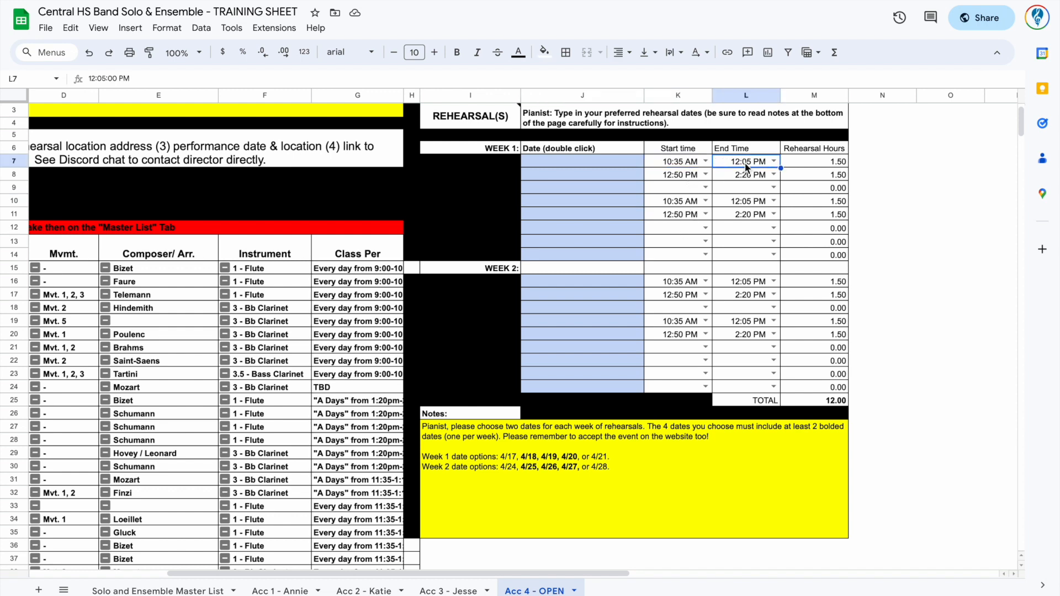
click(681, 201)
click(743, 205)
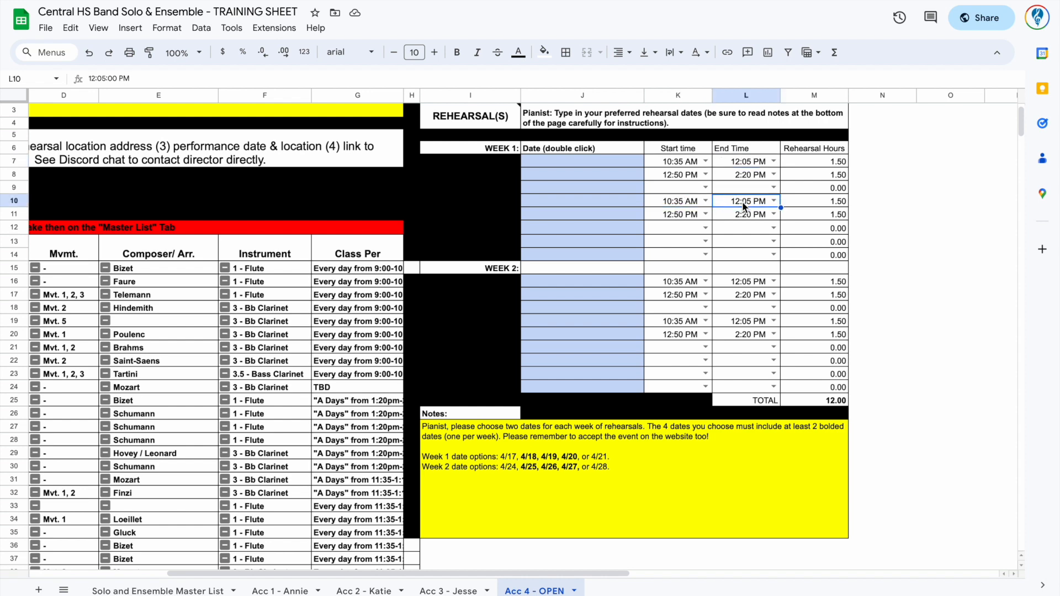
click(678, 436)
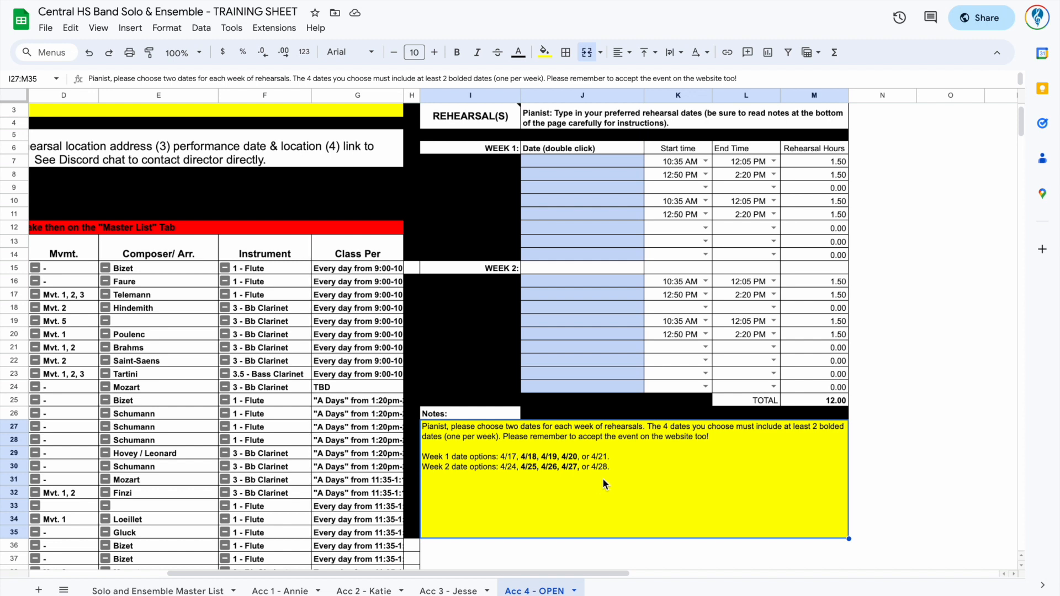
Step: Rename the Acc 4 sheet, replacing OPEN with the pianist's first name
double_click(549, 591)
click(550, 592)
double_click(550, 592)
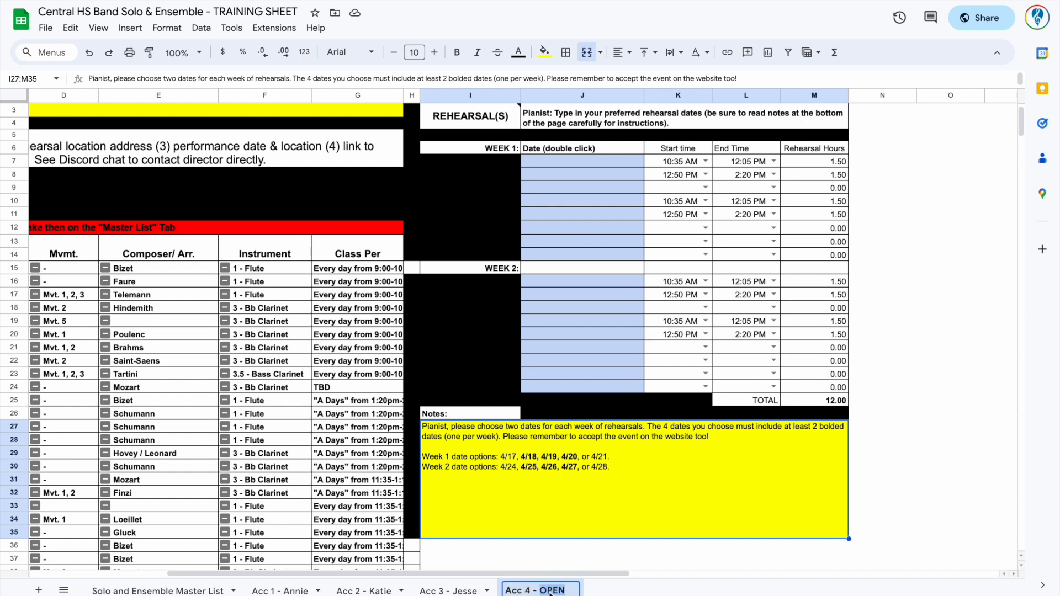
text(Joel)
key(Return)
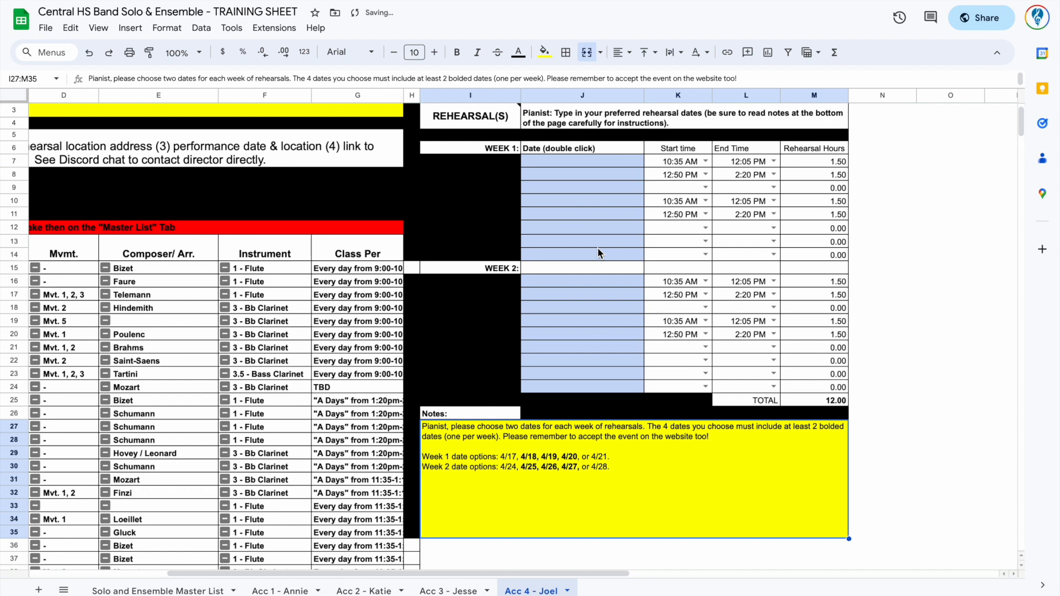
Step: Replace OPEN with the pianist's first name in the Accompanist 4 name cell J1
scroll(598, 243, up, 2)
double_click(541, 124)
double_click(540, 111)
text(Joel)
key(Return)
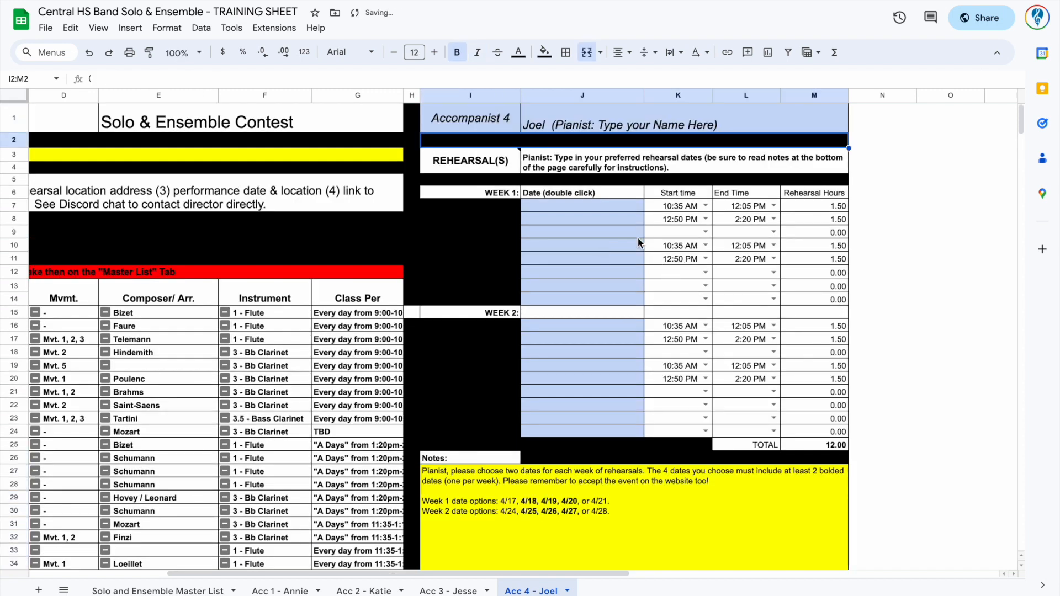
Step: Enter 4/19 in J7 and copy it to J8 for the first pair of Week 1 time slots
scroll(678, 297, down, 1)
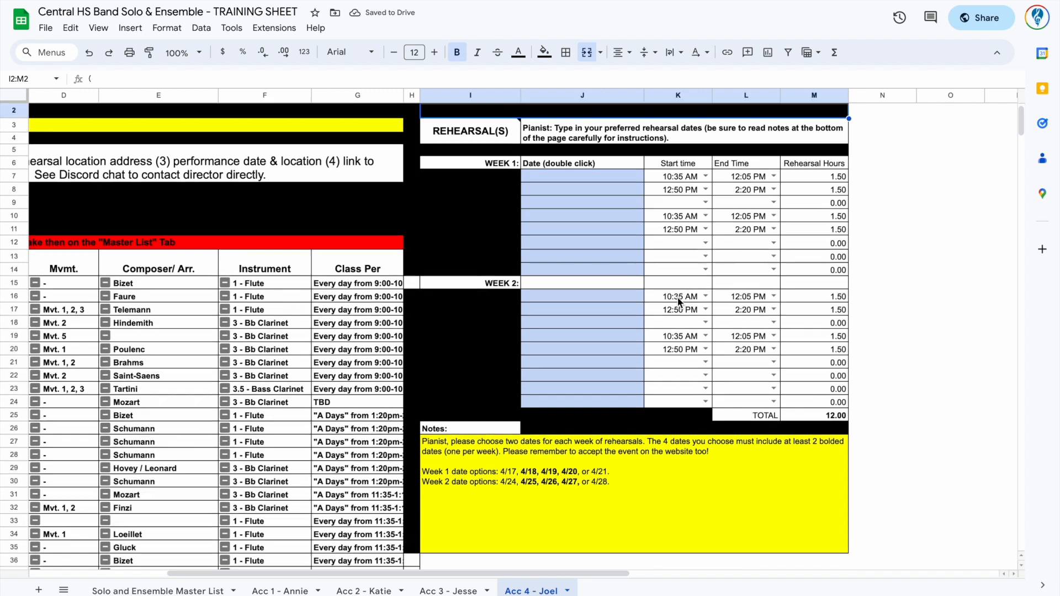
scroll(678, 303, up, 1)
click(613, 177)
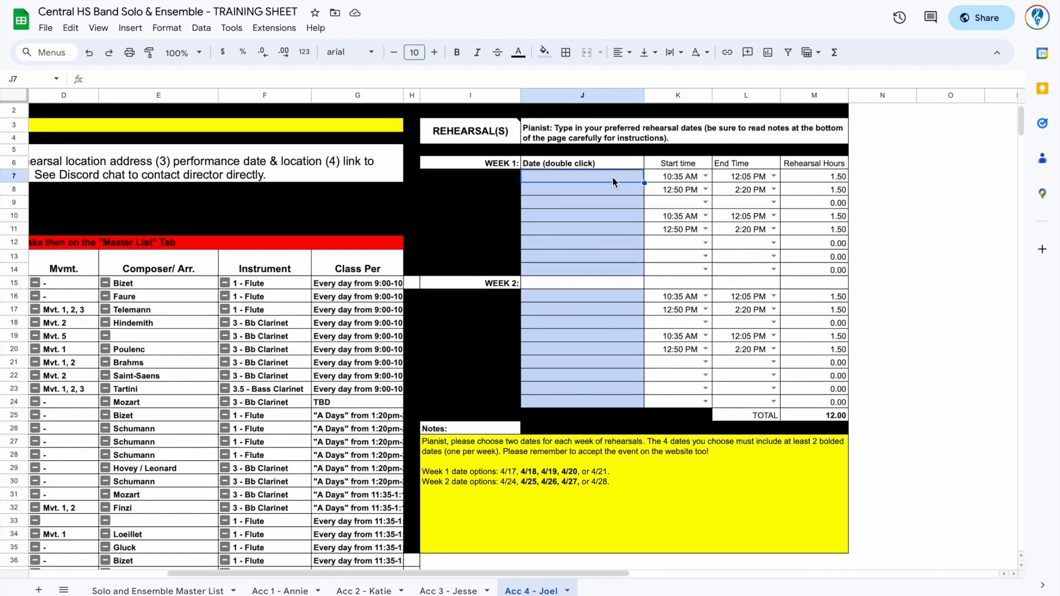
text(4/19)
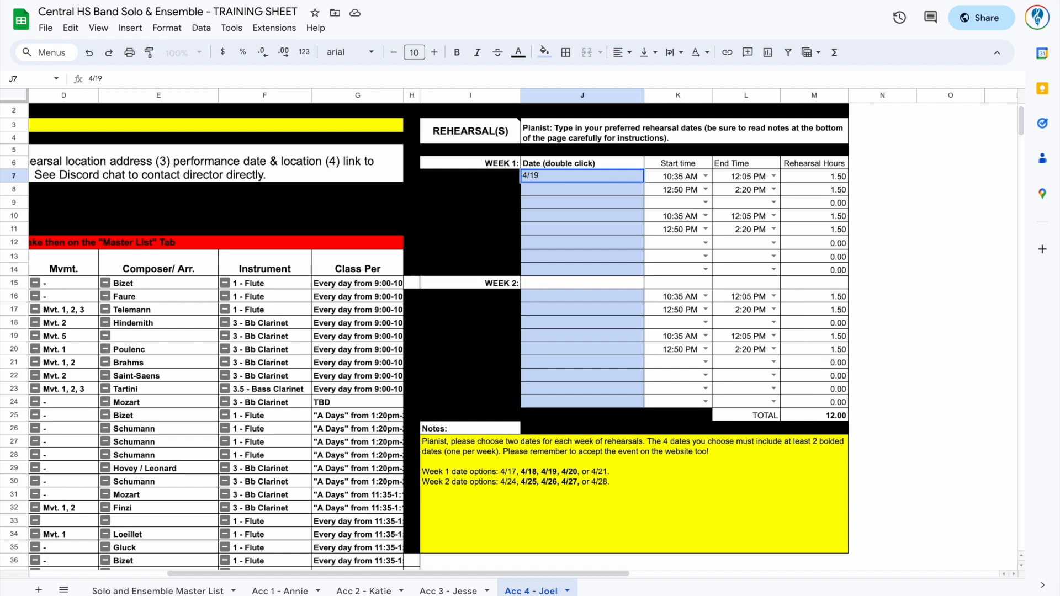
key(Return)
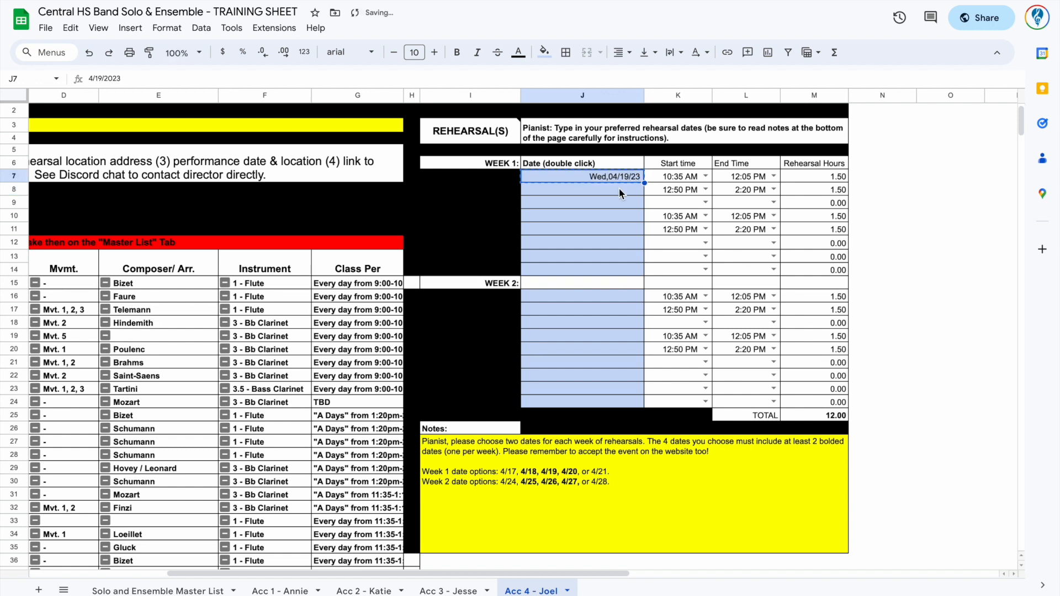
text(Wed,04/19/23)
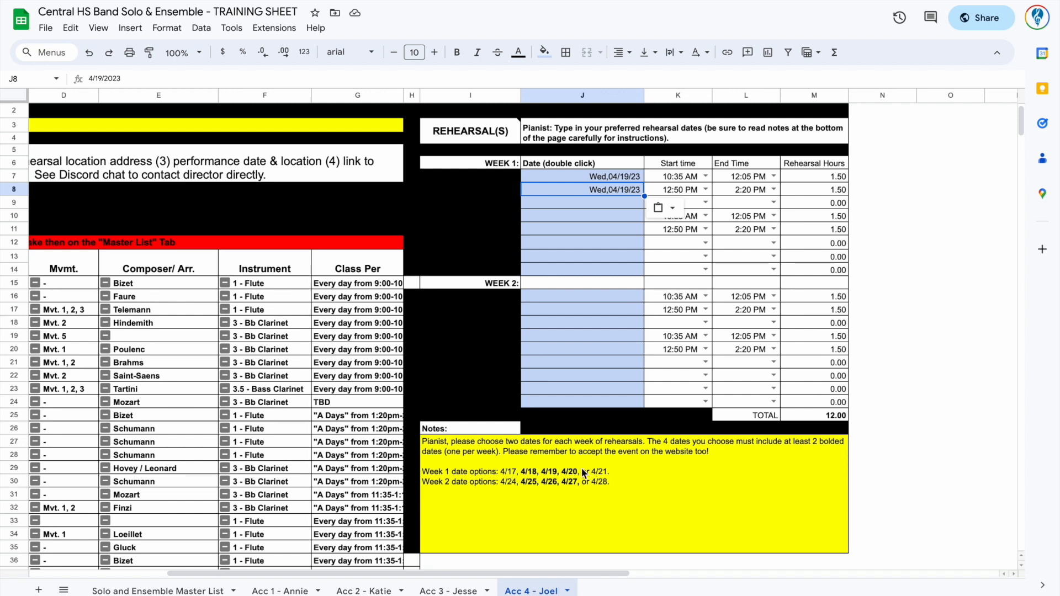
Step: Enter 4/17 as the date for the second pair of Week 1 time slots in cells J10 and J11
click(597, 215)
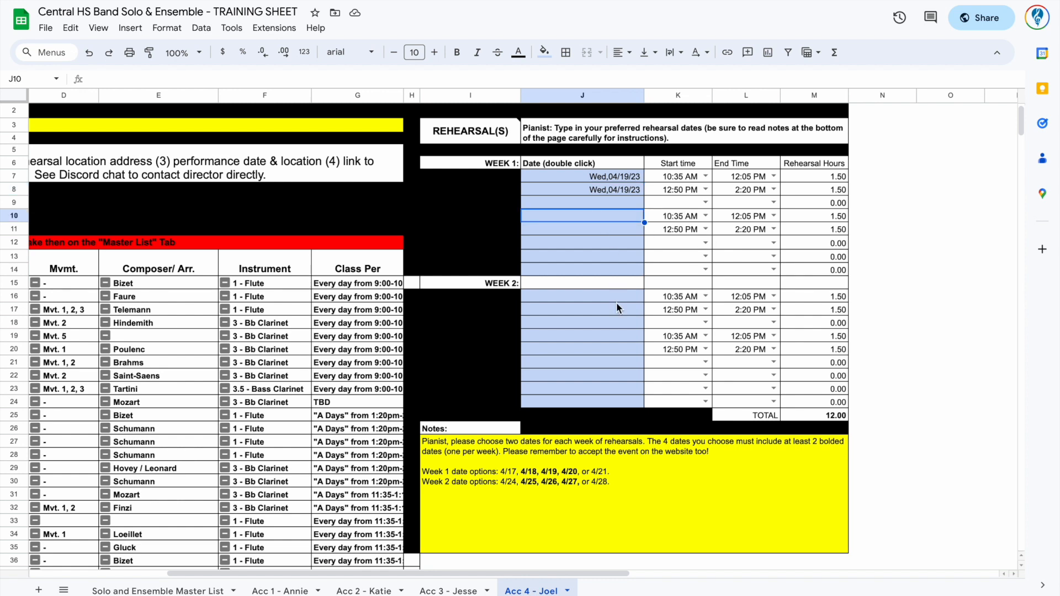
text(4/17)
key(Return)
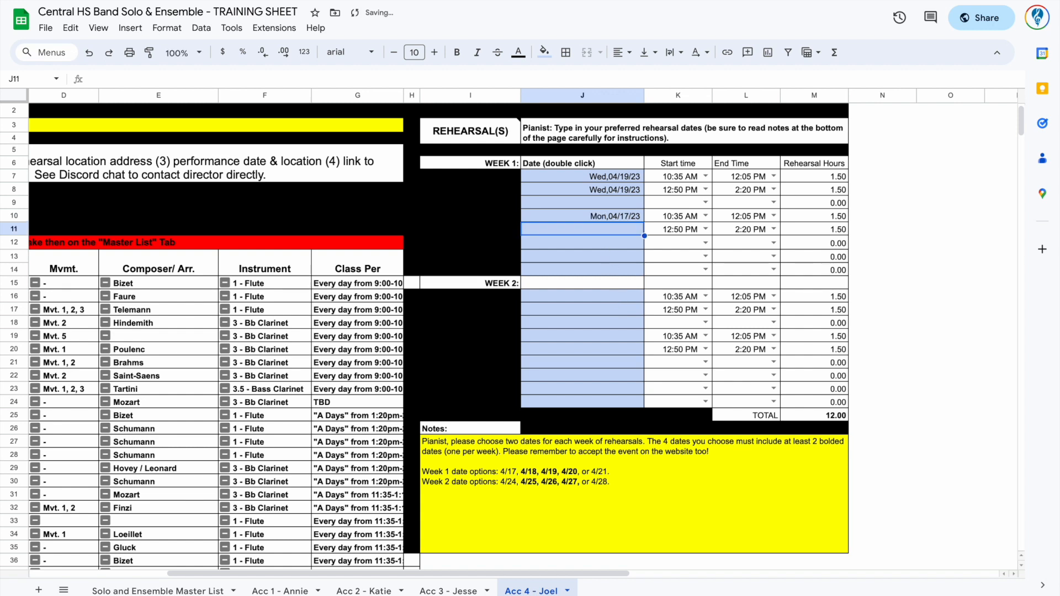
text(4/17)
key(Return)
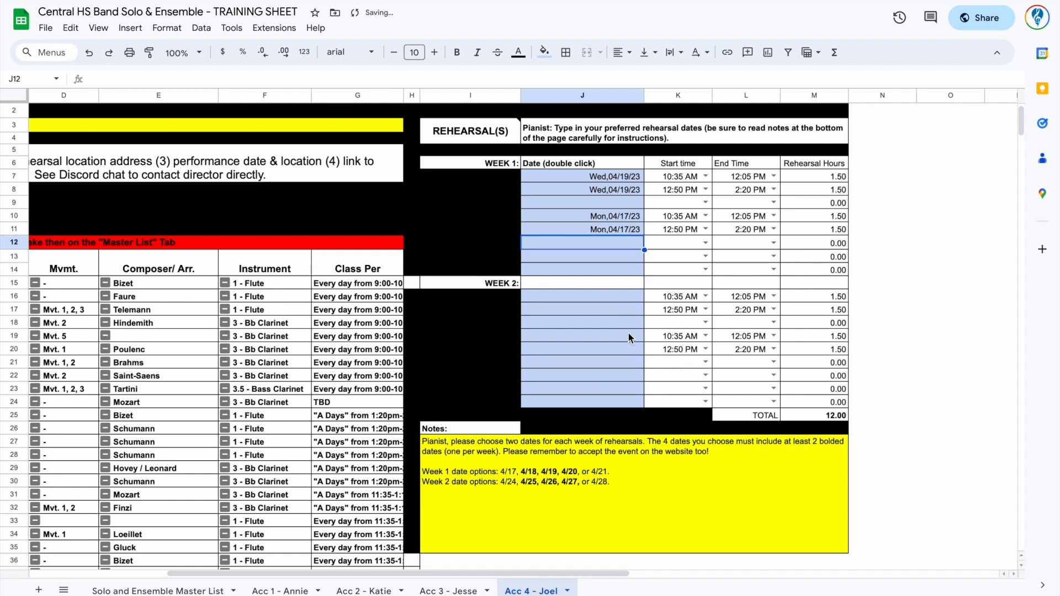
Step: Enter 4/28 as the date for the first pair of Week 2 time slots in cells J16 and J17
click(624, 301)
text(4/28)
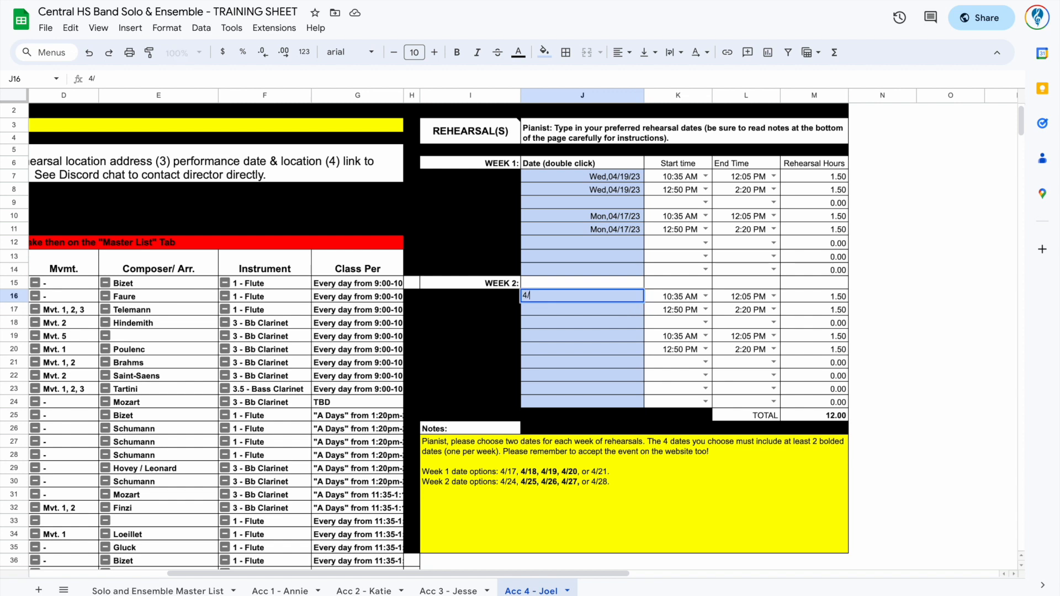
key(Return)
text(4/28)
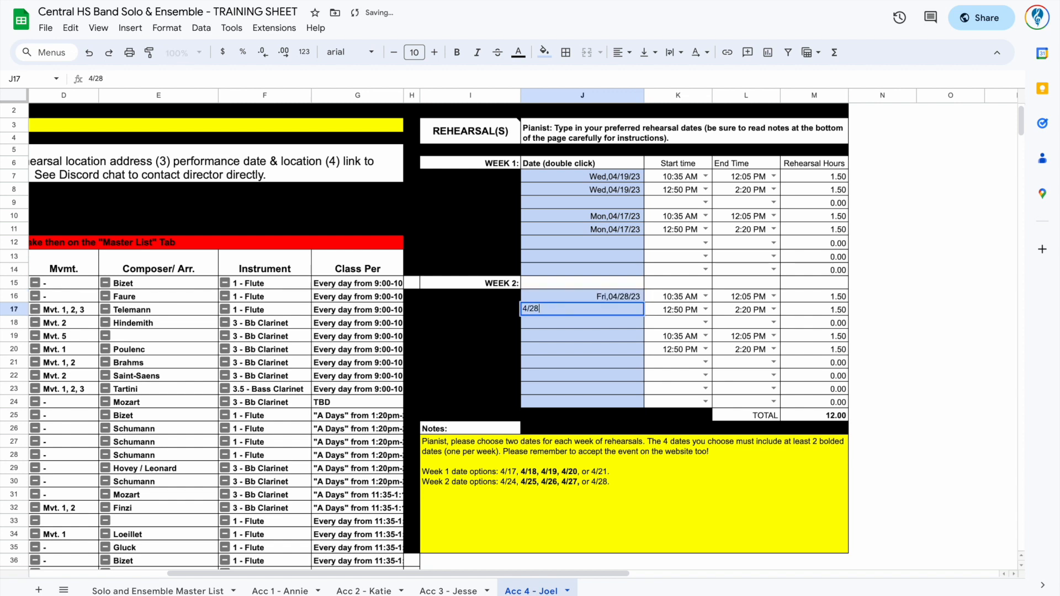
key(Return)
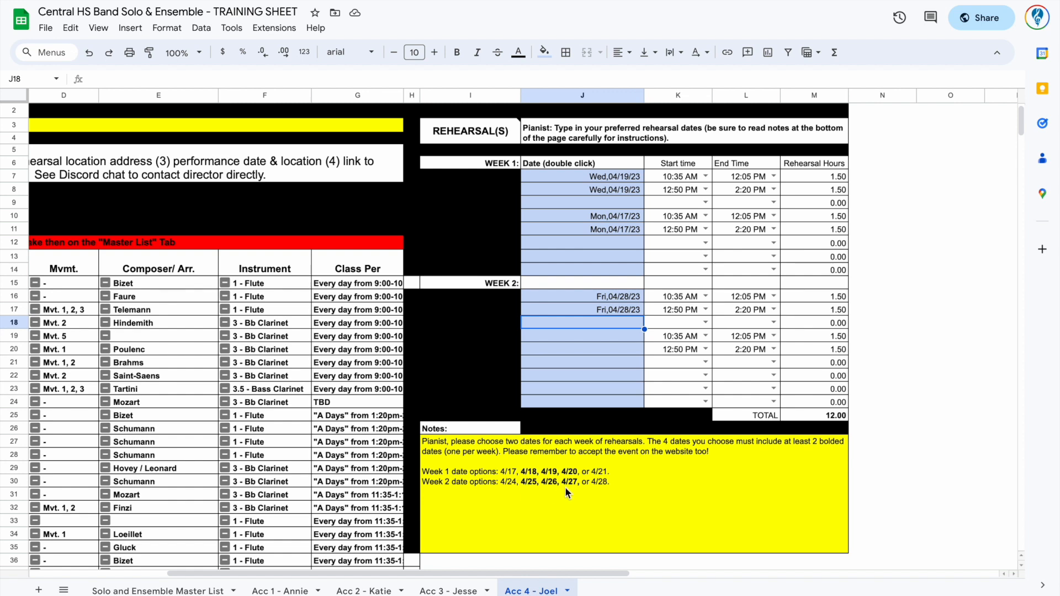
Step: Enter 4/25 as the date for the second pair of Week 2 time slots in cells J19 and J20
click(624, 340)
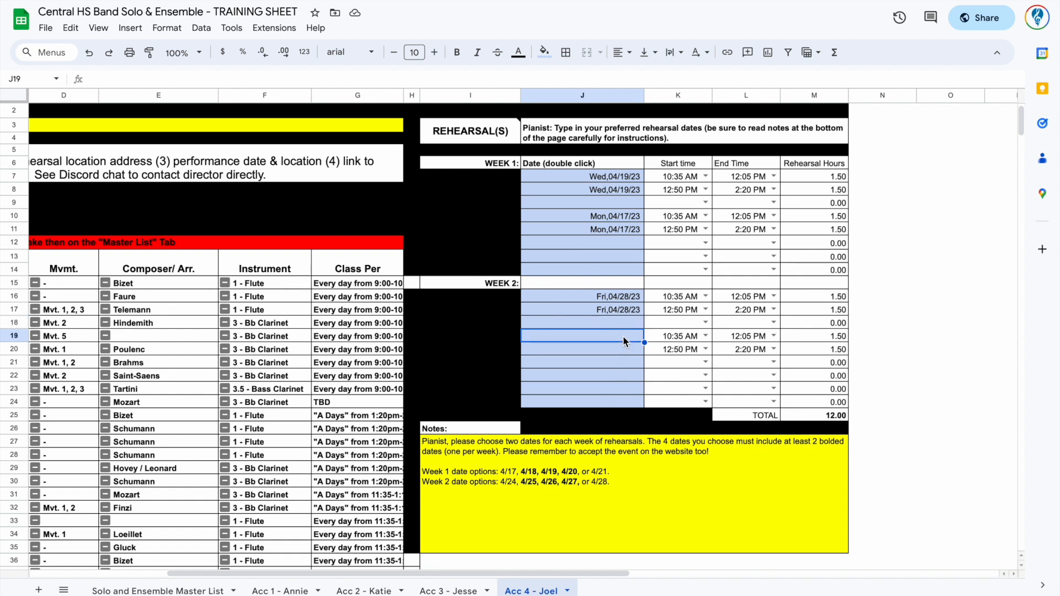
text(4/25)
key(Return)
text(4/25)
key(Return)
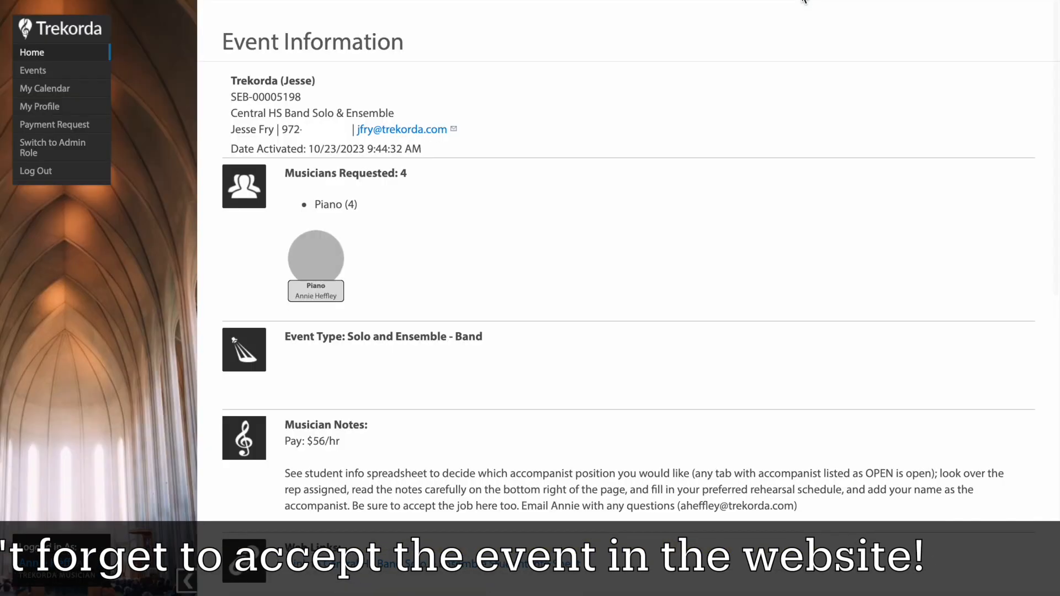
Step: Switch to the Trekorda website and review the event information for Central HS Band Solo & Ensemble
scroll(757, 146, down, 1)
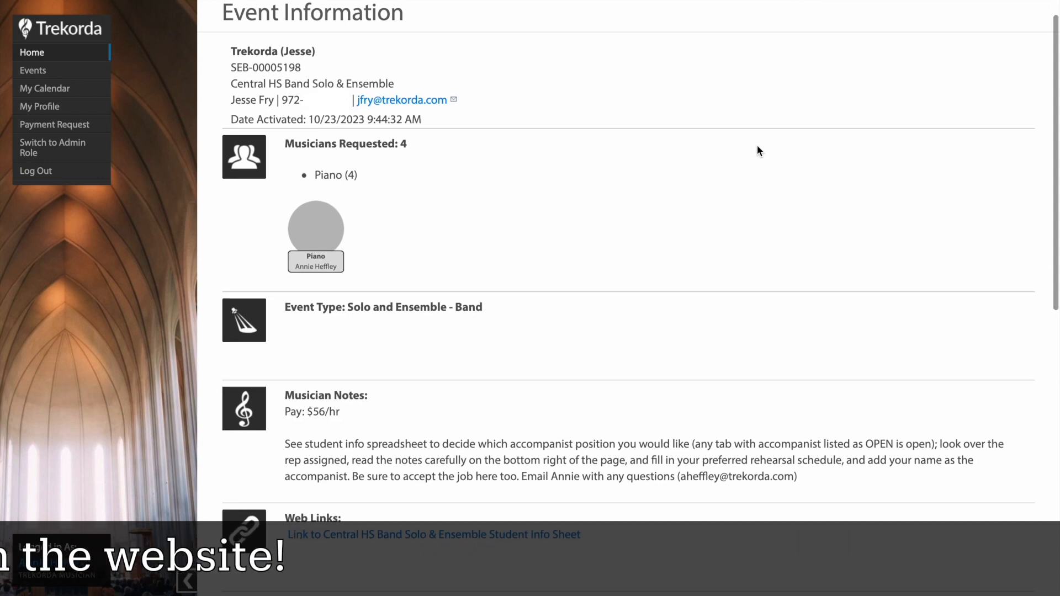
scroll(757, 147, up, 1)
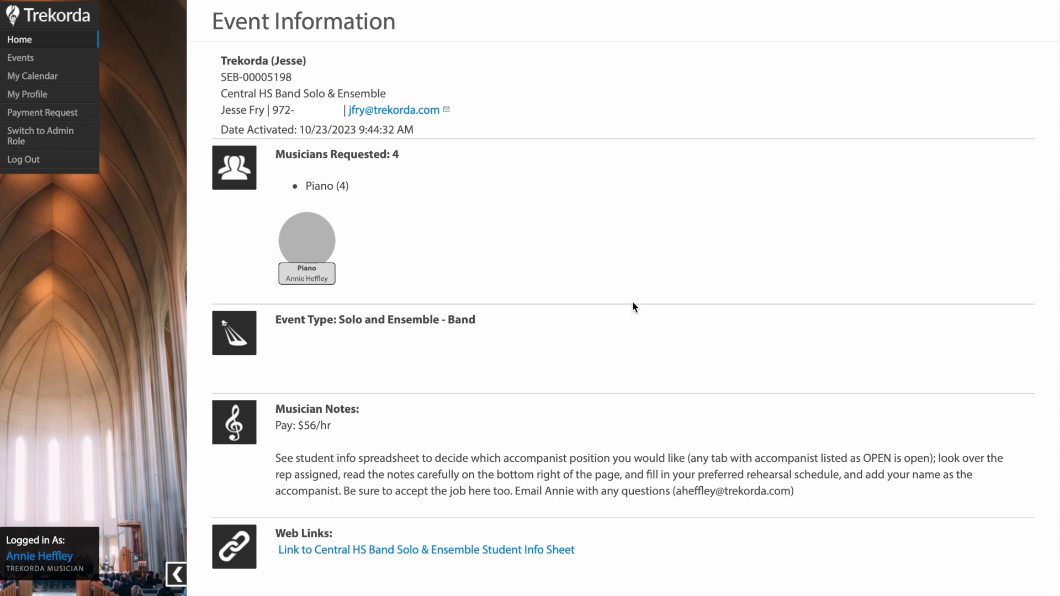
scroll(650, 356, down, 2)
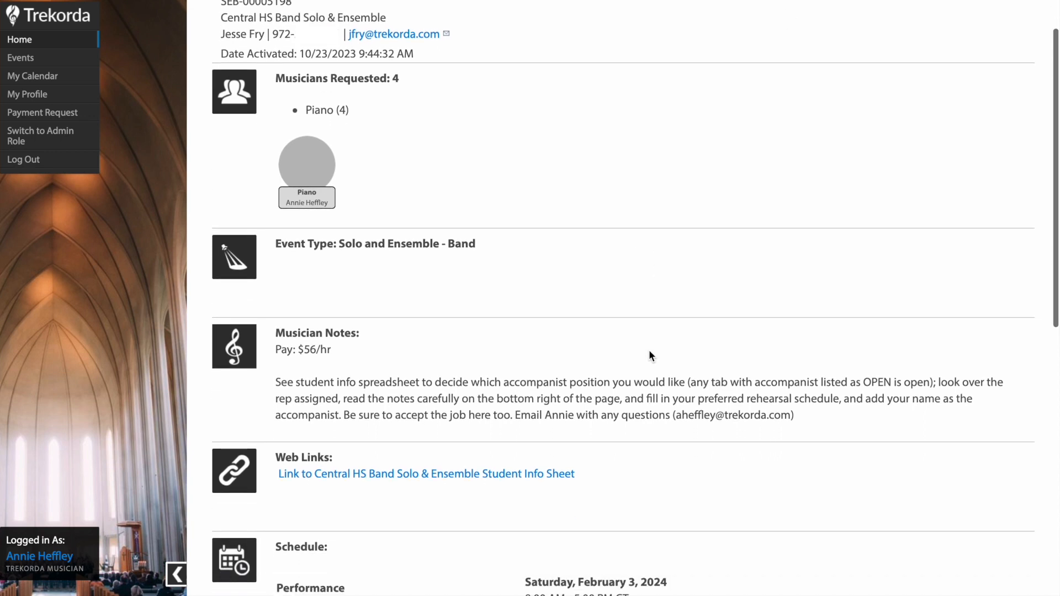